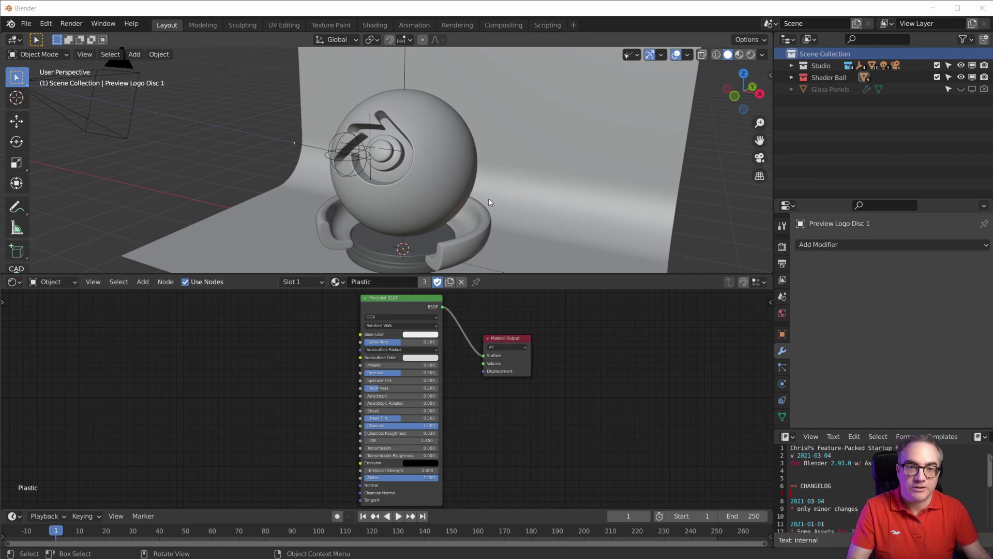
# Select the Preview Orb, switch the lower editor to Geometry Node Editor, and delete its Subdivision modifier.
pyautogui.scroll(3, 485, 185)
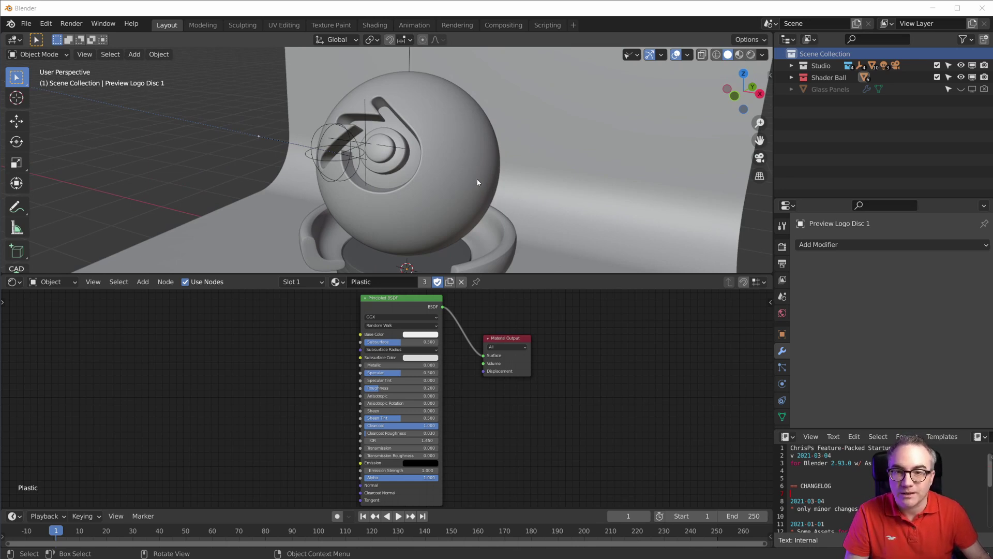
pyautogui.click(473, 164)
pyautogui.scroll(2, 445, 146)
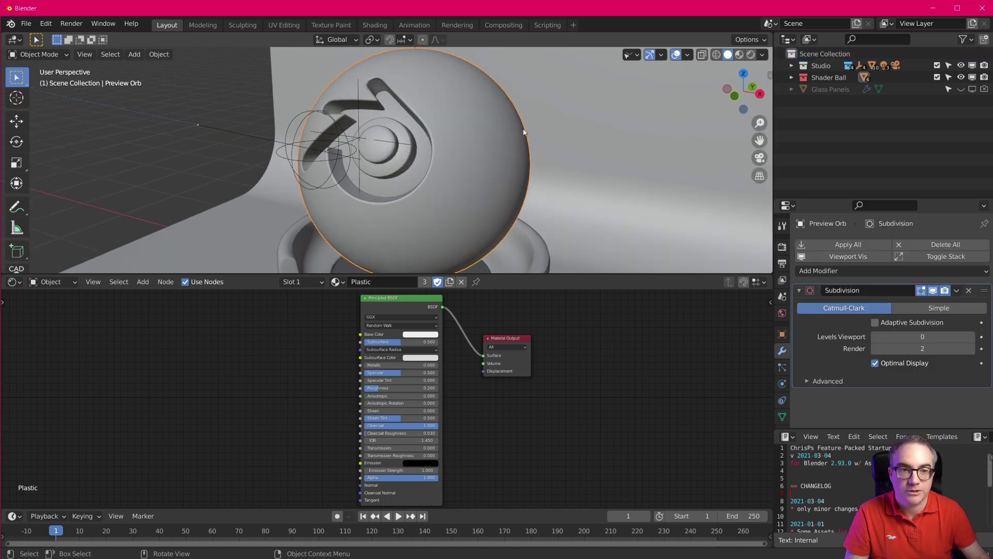
pyautogui.click(15, 282)
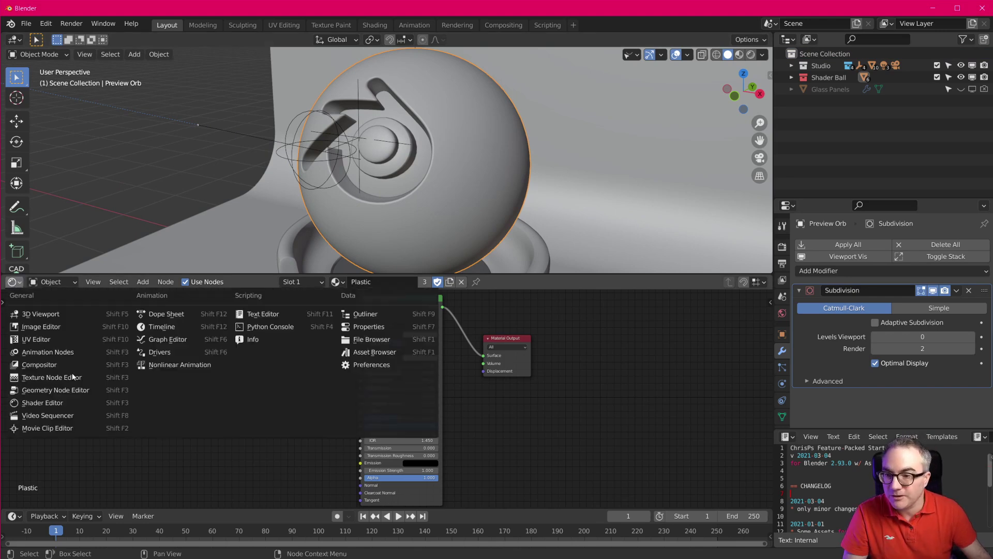
pyautogui.click(125, 392)
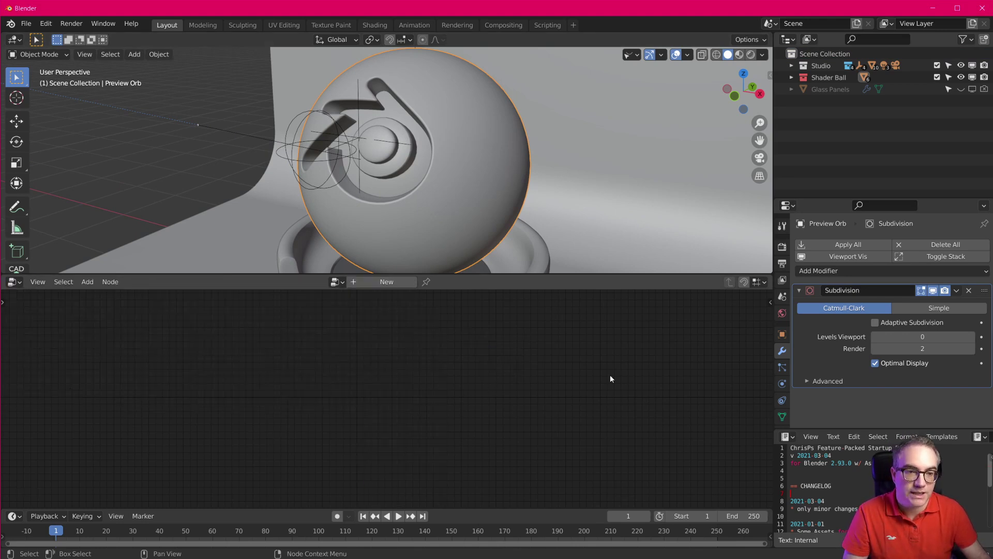
pyautogui.click(969, 292)
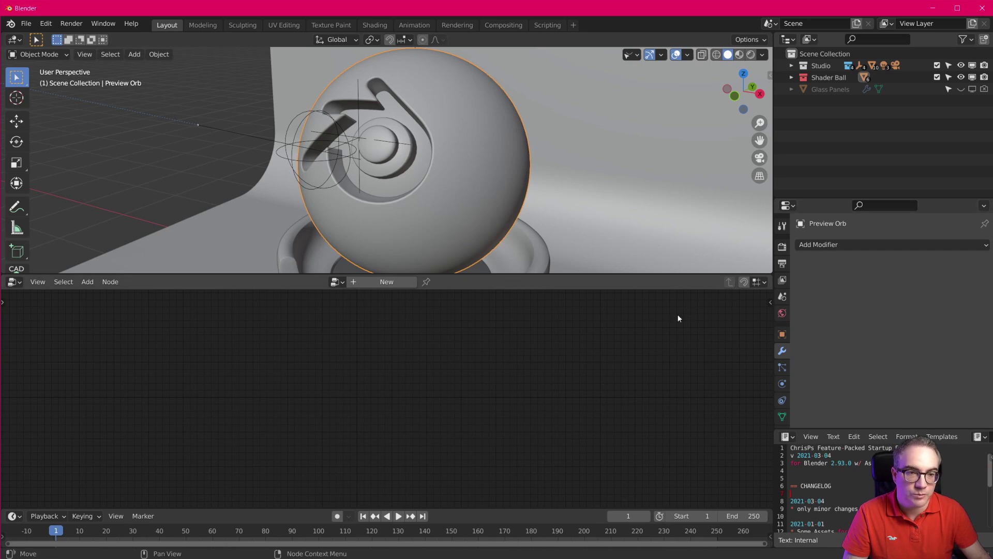
# Create a new node tree with a Point Distribute node at density 161.7 between input and output.
pyautogui.click(386, 282)
pyautogui.moveTo(287, 408); pyautogui.dragTo(127, 388)
pyautogui.moveTo(538, 415); pyautogui.dragTo(653, 403)
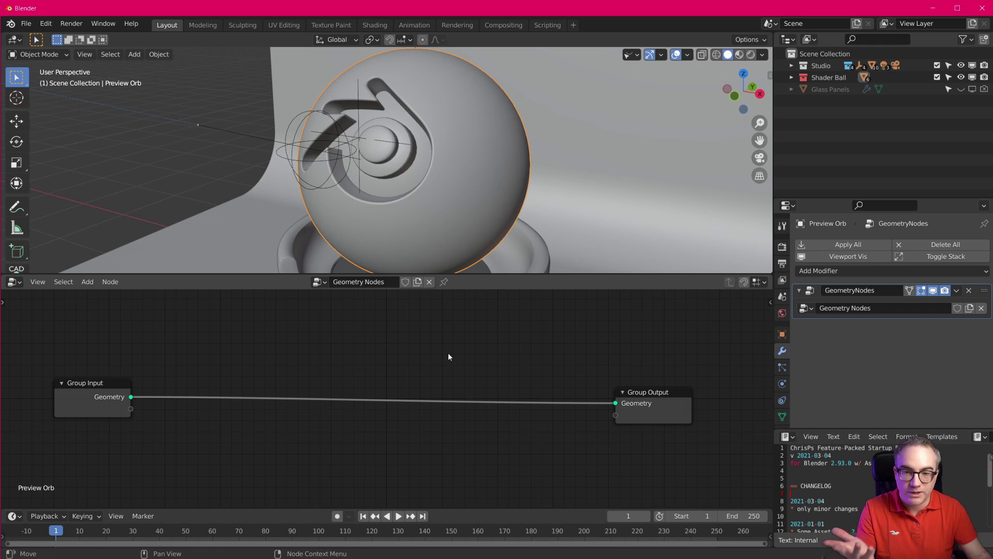
pyautogui.hotkey('shift', 'a')
pyautogui.moveTo(321, 348)
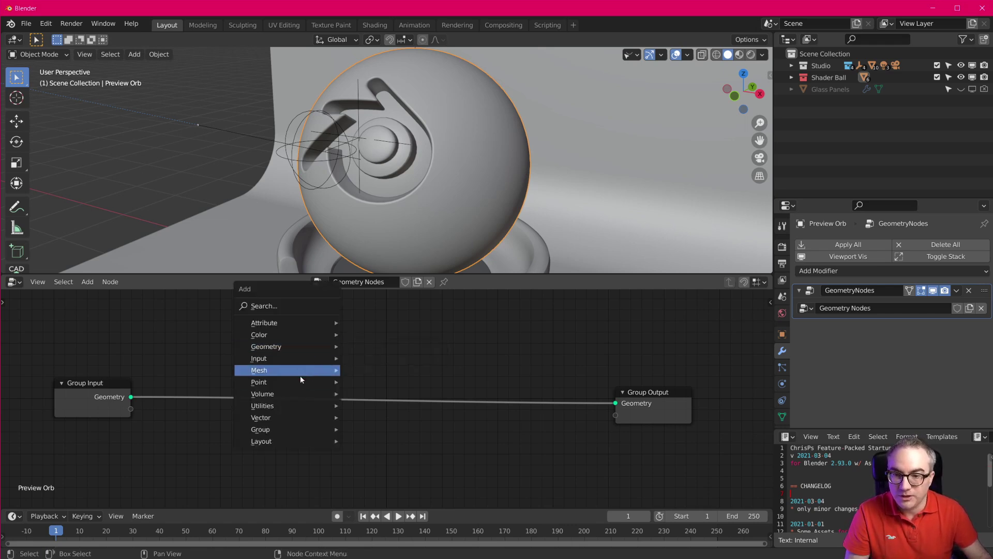
pyautogui.moveTo(305, 381)
pyautogui.click(393, 392)
pyautogui.click(159, 353)
pyautogui.moveTo(158, 353); pyautogui.dragTo(175, 353)
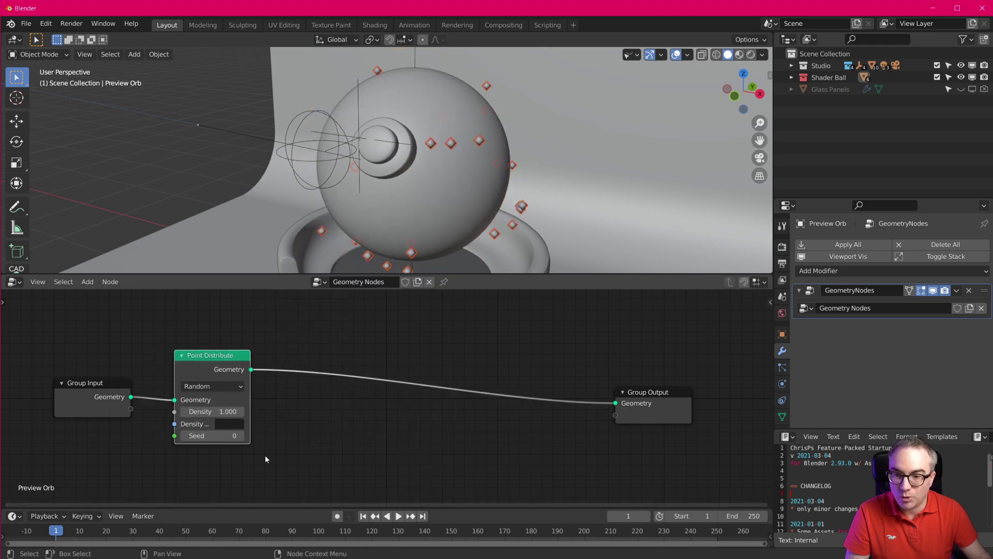
pyautogui.moveTo(200, 412); pyautogui.dragTo(248, 412)
pyautogui.moveTo(192, 356)
pyautogui.mouseDown()
pyautogui.moveTo(188, 368)
pyautogui.moveTo(189, 360)
pyautogui.mouseUp()
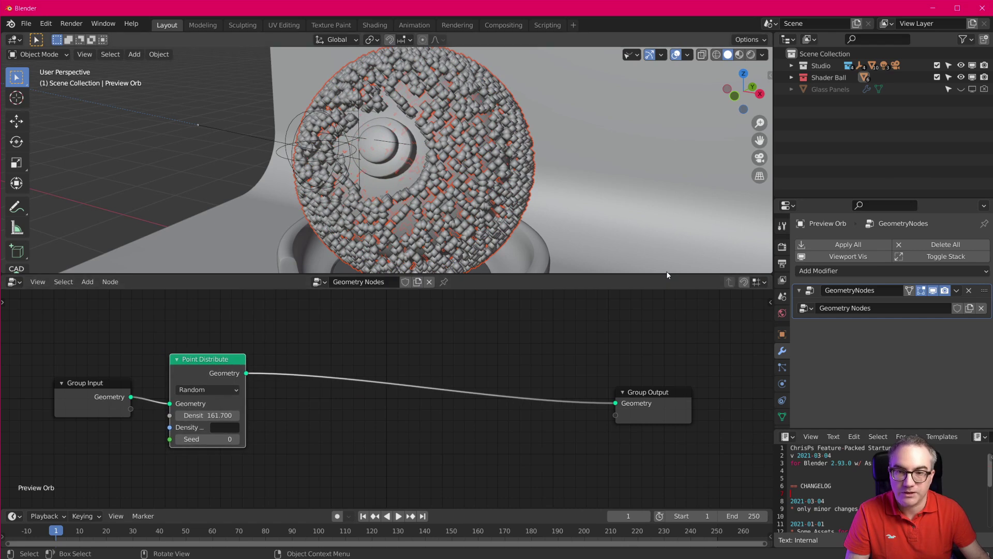
pyautogui.moveTo(648, 389); pyautogui.dragTo(664, 389)
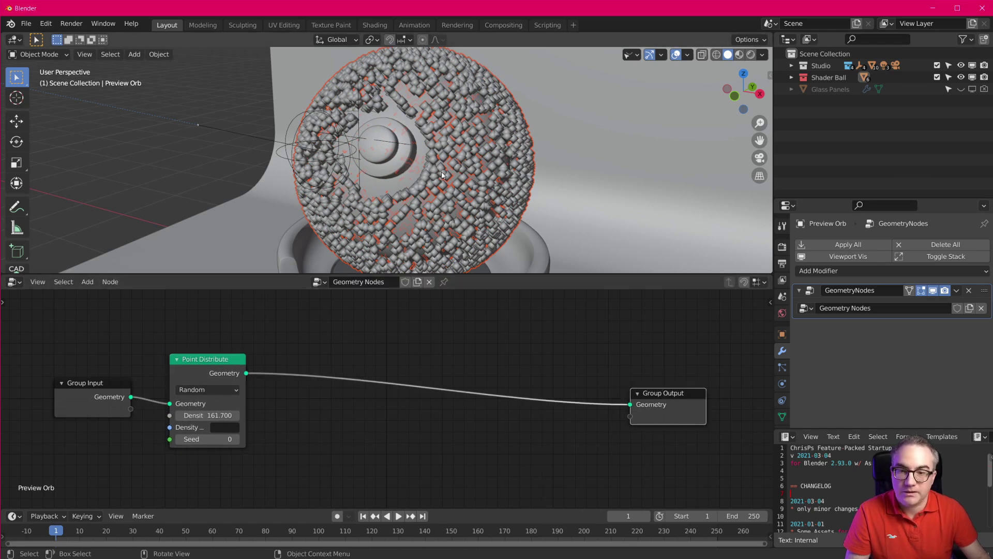
# Switch the orb to Weight Paint mode and delete the Dirt vertex colour layer.
pyautogui.click(51, 55)
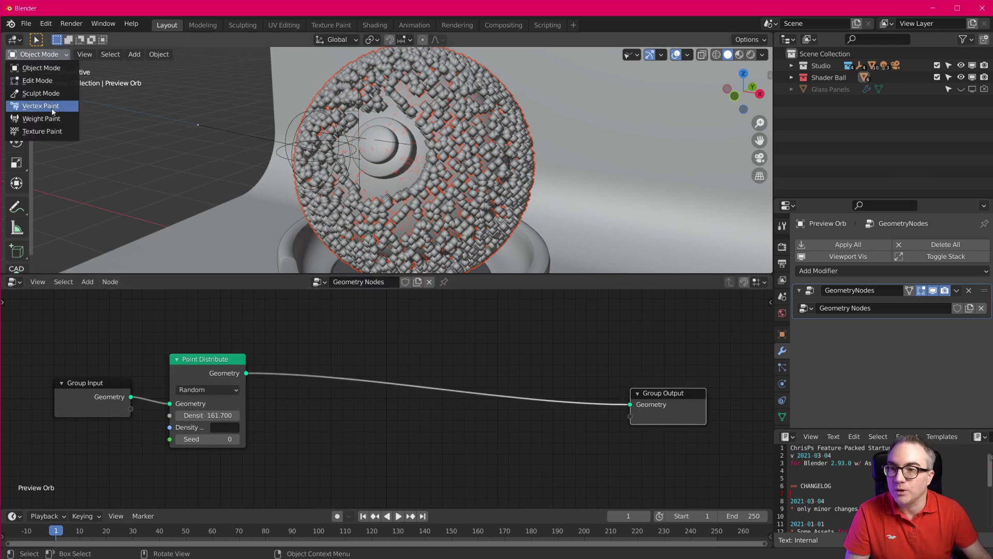
pyautogui.click(41, 118)
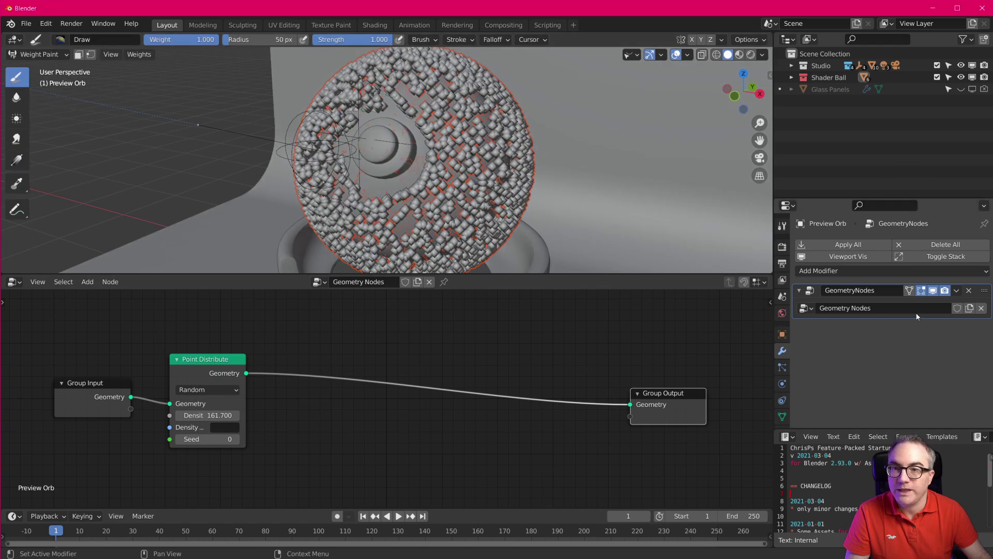
pyautogui.click(782, 416)
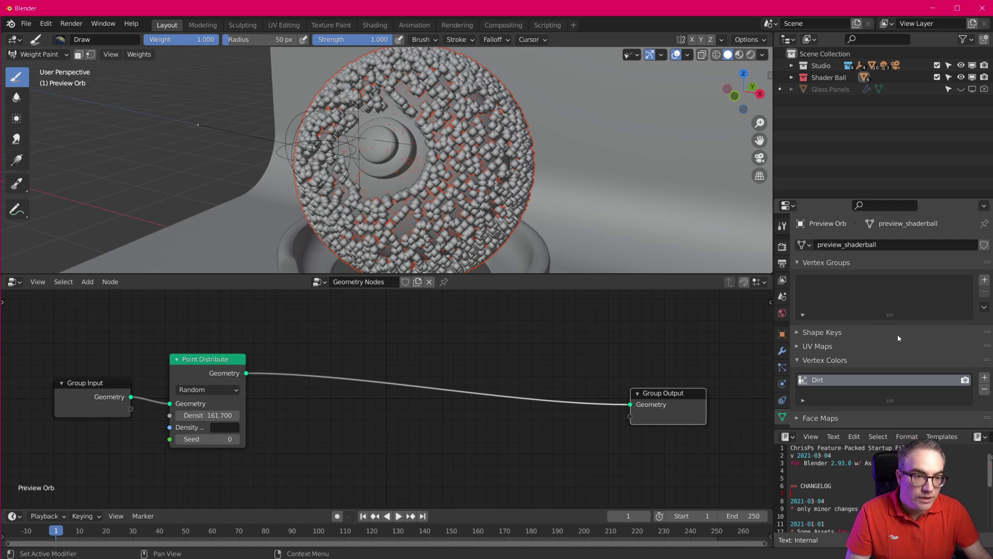
pyautogui.click(984, 389)
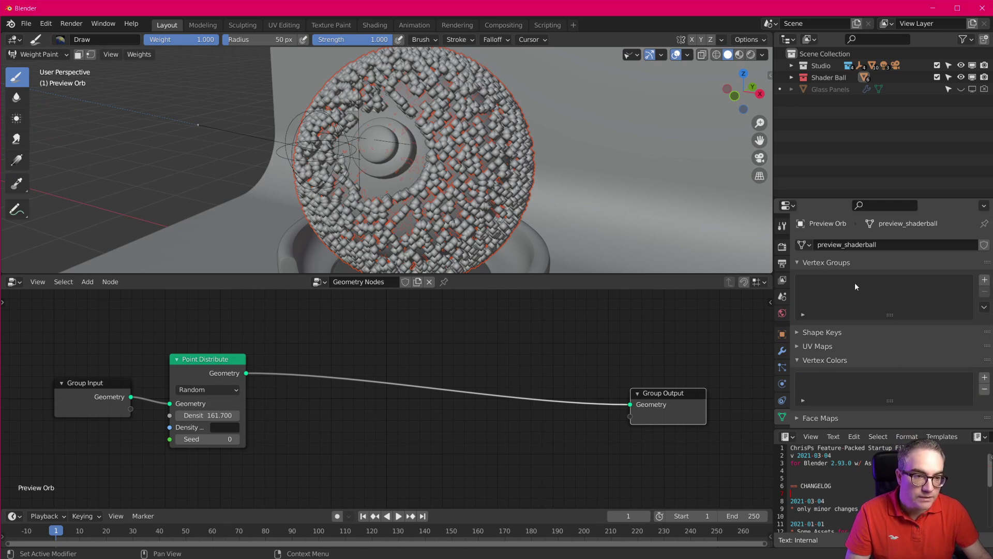
# Add a new vertex group named 'painted'.
pyautogui.click(984, 280)
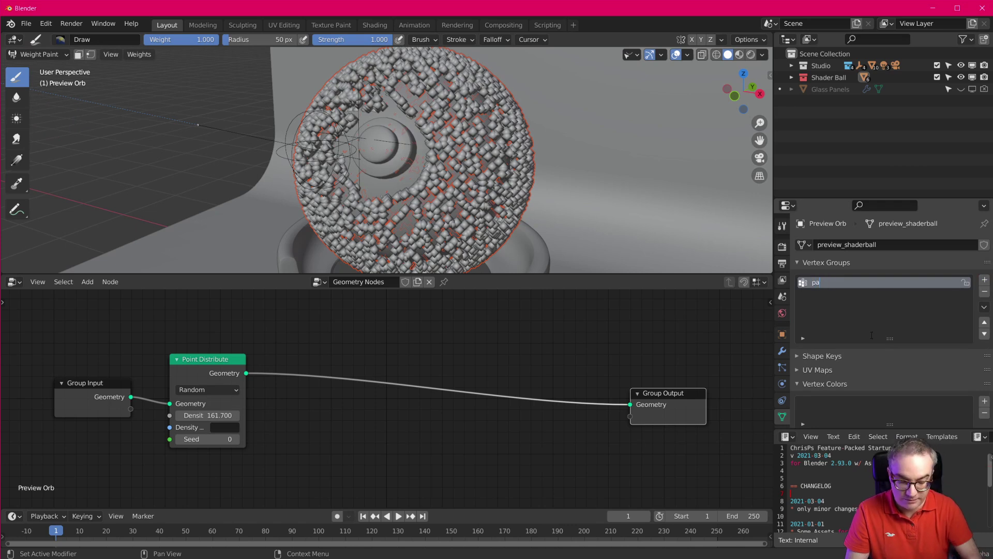
pyautogui.doubleClick(824, 284)
pyautogui.write('paoi')
pyautogui.press('BackSpace')
pyautogui.press('BackSpace')
pyautogui.write('inted')
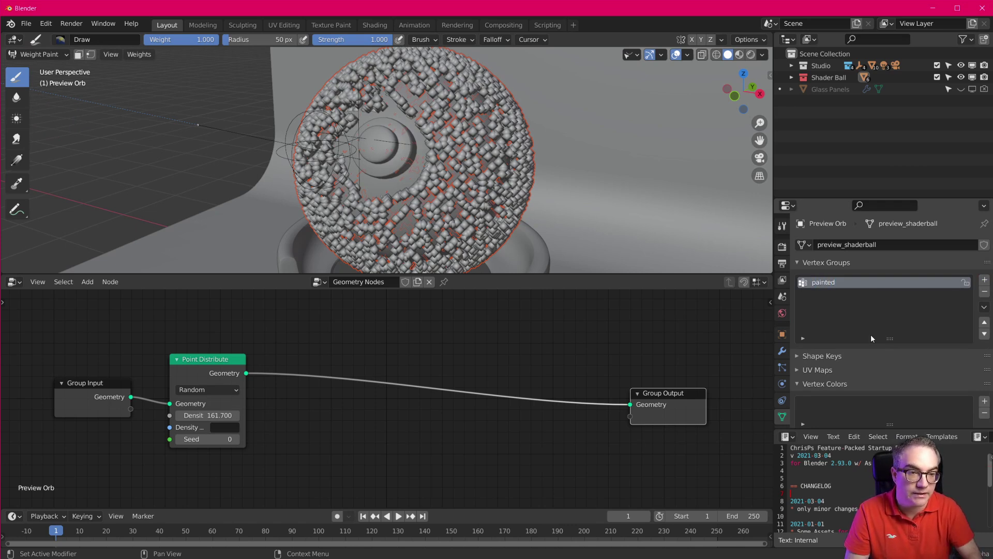
pyautogui.press('Return')
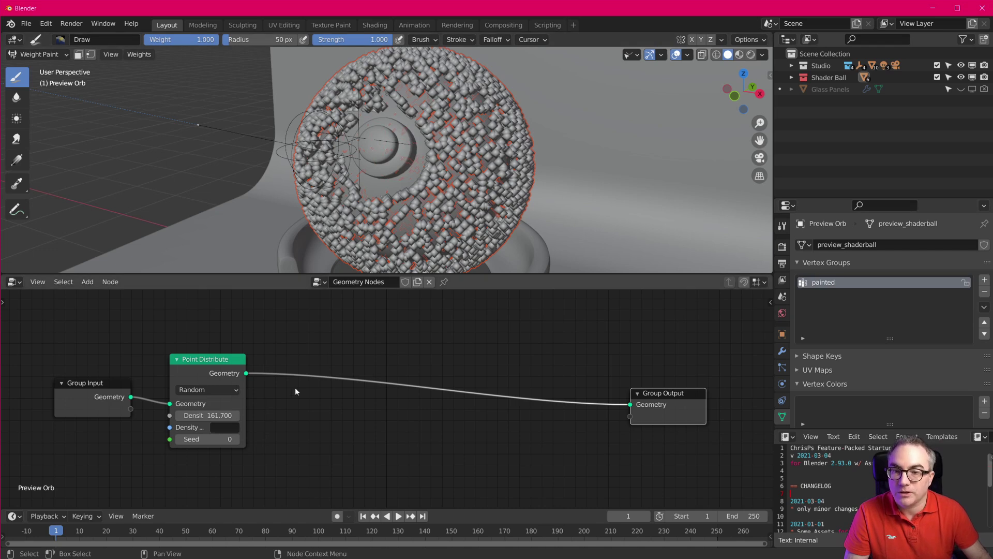
# Hide the Geometry Nodes modifier in the viewport and paint a weight cross on the sphere.
pyautogui.click(782, 351)
pyautogui.click(933, 290)
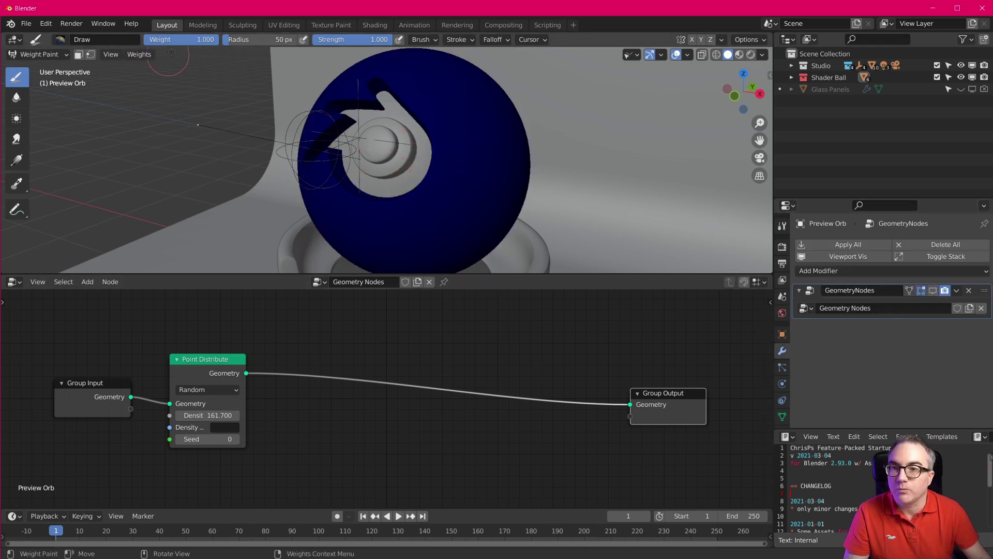
pyautogui.moveTo(508, 179)
pyautogui.mouseDown(button='middle')
pyautogui.moveTo(465, 165)
pyautogui.moveTo(455, 140)
pyautogui.mouseUp(button='middle')
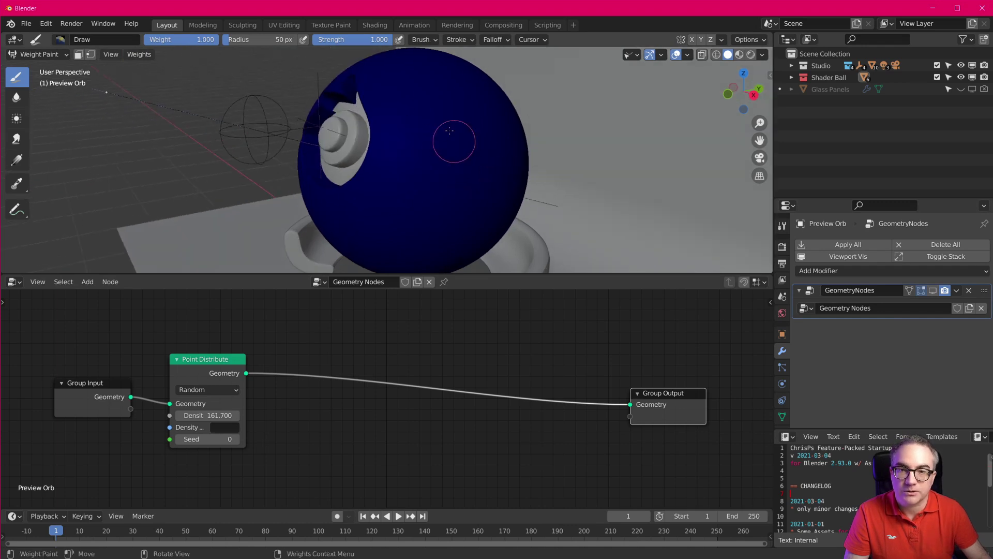
pyautogui.moveTo(455, 140)
pyautogui.mouseDown()
pyautogui.moveTo(401, 233)
pyautogui.moveTo(414, 201)
pyautogui.mouseUp()
pyautogui.moveTo(362, 147)
pyautogui.mouseDown()
pyautogui.moveTo(520, 166)
pyautogui.moveTo(308, 147)
pyautogui.mouseUp()
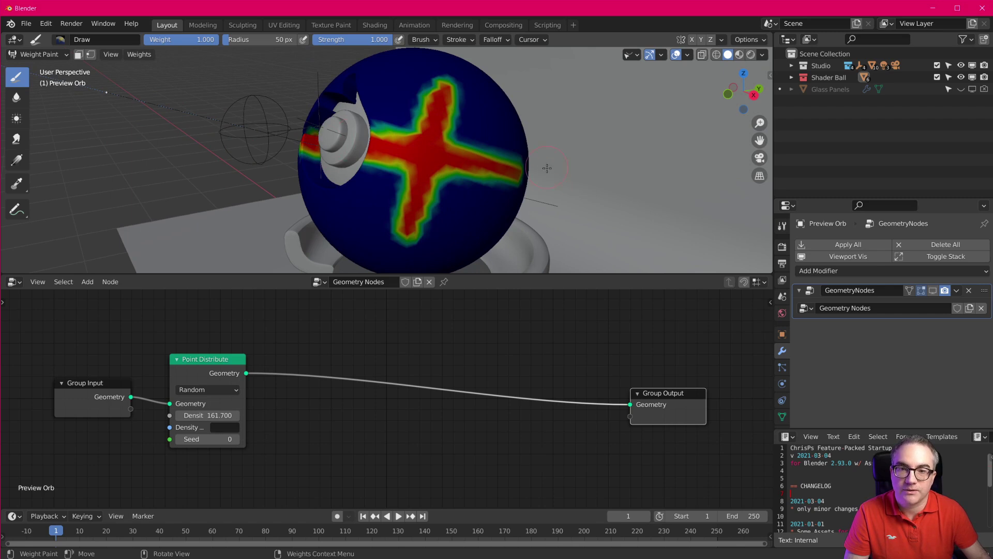
pyautogui.moveTo(527, 167)
pyautogui.mouseDown(button='middle')
pyautogui.moveTo(590, 178)
pyautogui.moveTo(566, 176)
pyautogui.mouseUp(button='middle')
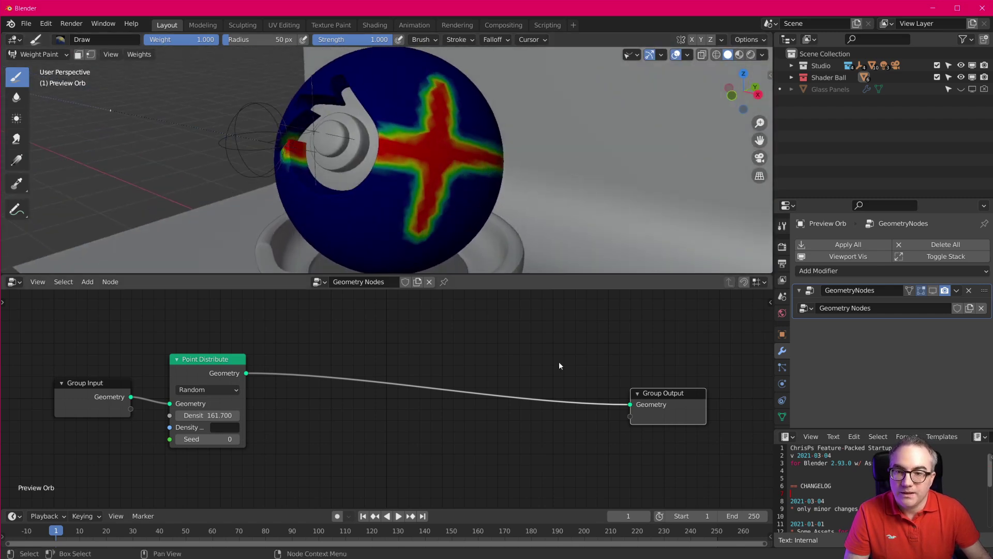
# Re-enable the modifier and add a Point Separate node after Point Distribute, masked by the painted group.
pyautogui.click(937, 292)
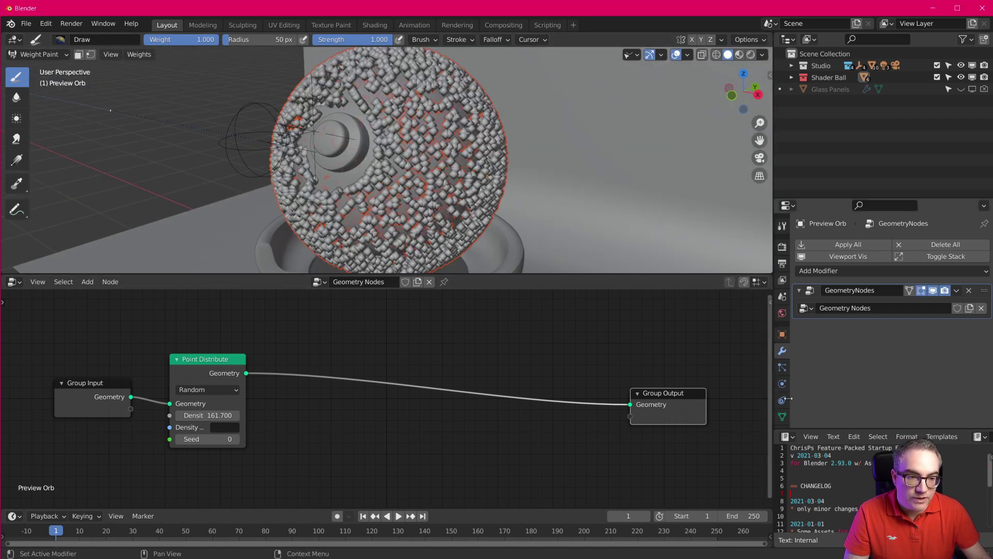
pyautogui.click(782, 416)
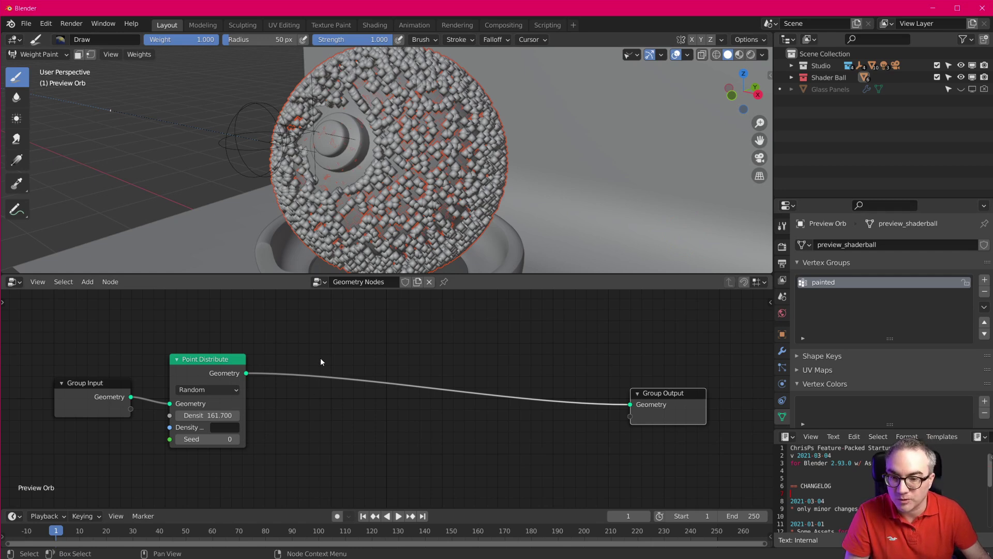
pyautogui.hotkey('shift', 'a')
pyautogui.moveTo(331, 338)
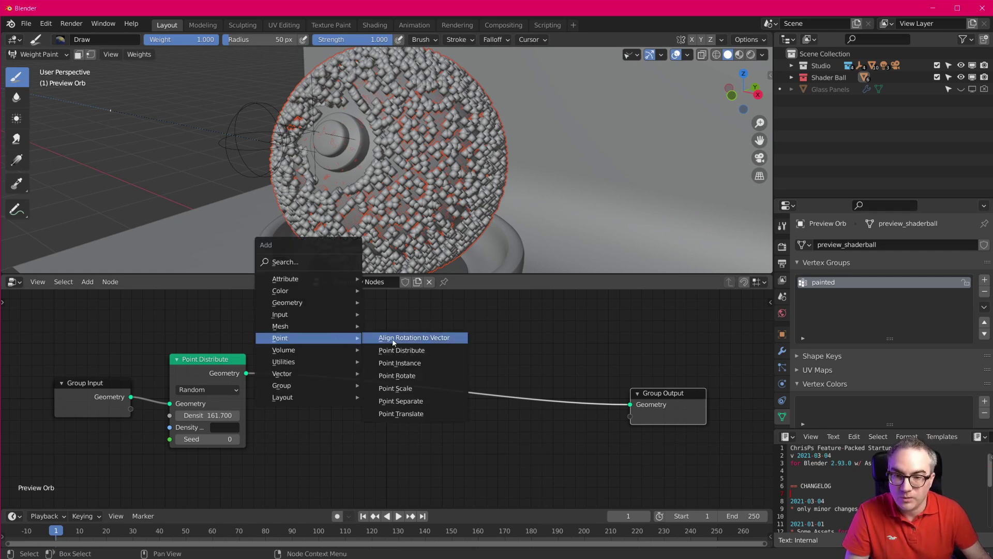
pyautogui.click(415, 404)
pyautogui.click(343, 408)
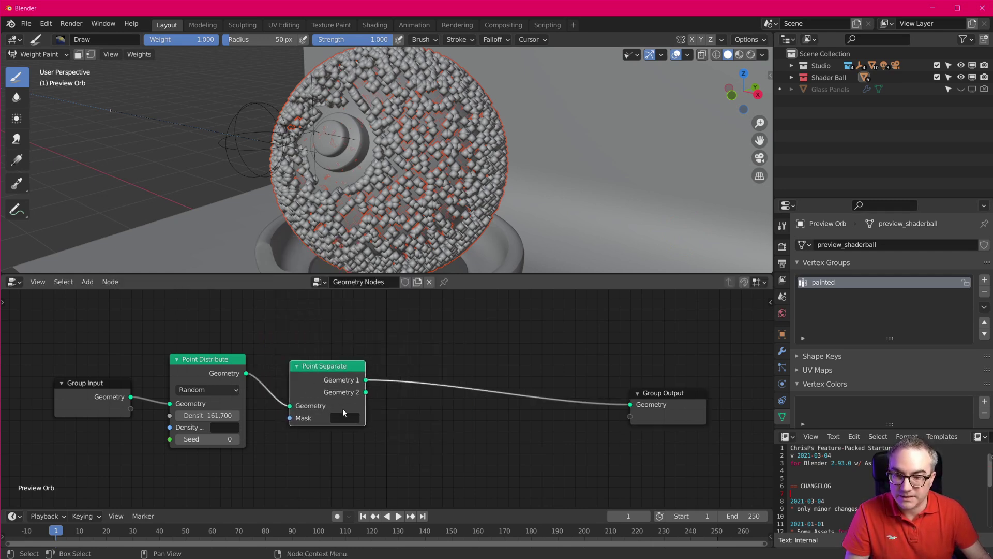
pyautogui.click(342, 414)
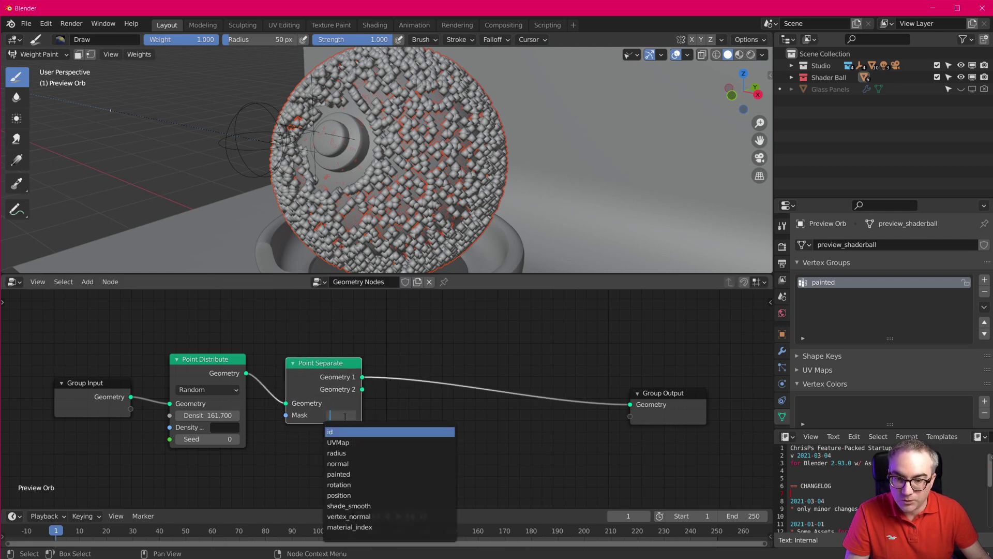
pyautogui.click(337, 474)
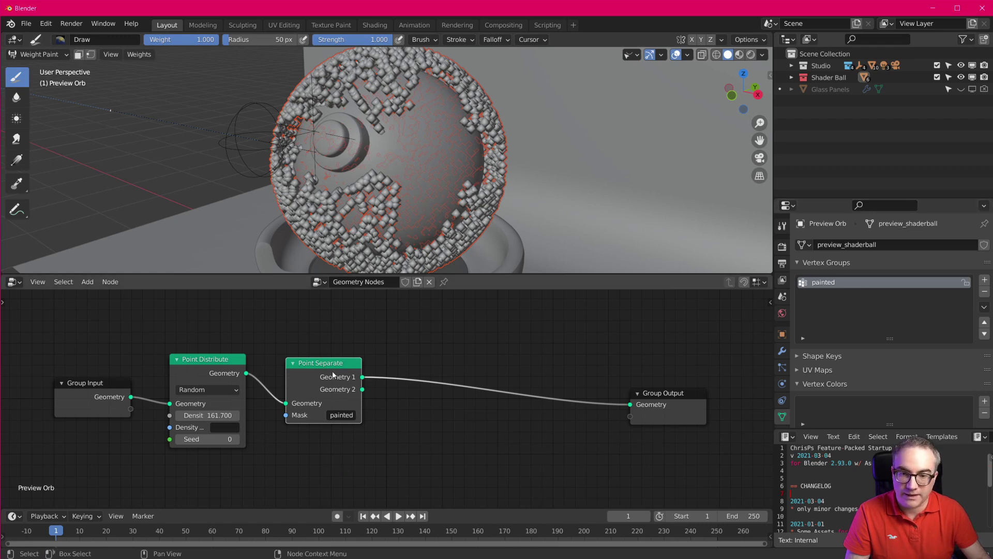
pyautogui.moveTo(332, 370); pyautogui.dragTo(333, 380)
# Preview Point Separate's Geometry 2 output, then reconnect Geometry 1 to Group Output.
pyautogui.moveTo(419, 166)
pyautogui.mouseDown(button='middle')
pyautogui.moveTo(419, 202)
pyautogui.moveTo(437, 168)
pyautogui.mouseUp(button='middle')
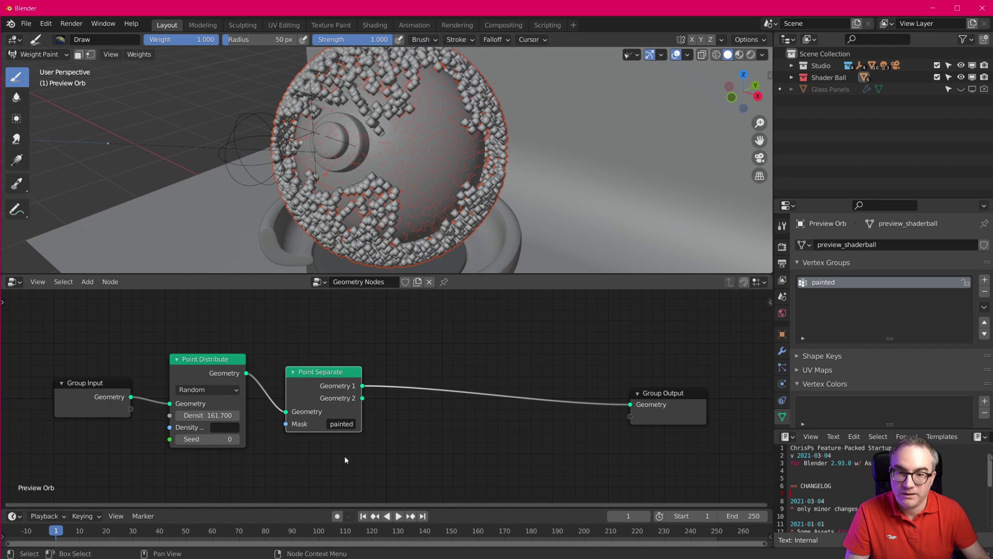
pyautogui.moveTo(362, 398); pyautogui.dragTo(636, 406)
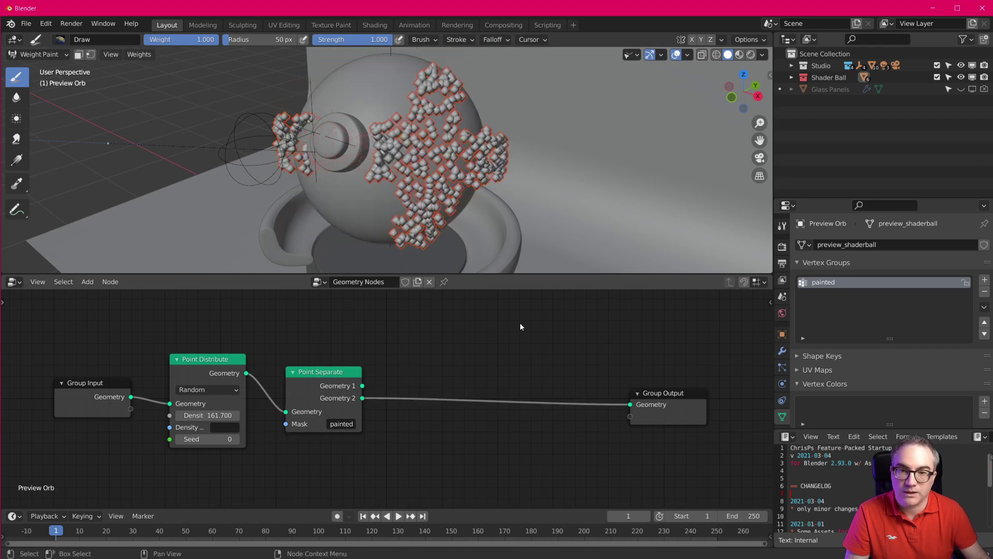
pyautogui.moveTo(450, 227); pyautogui.dragTo(393, 207, button='middle')
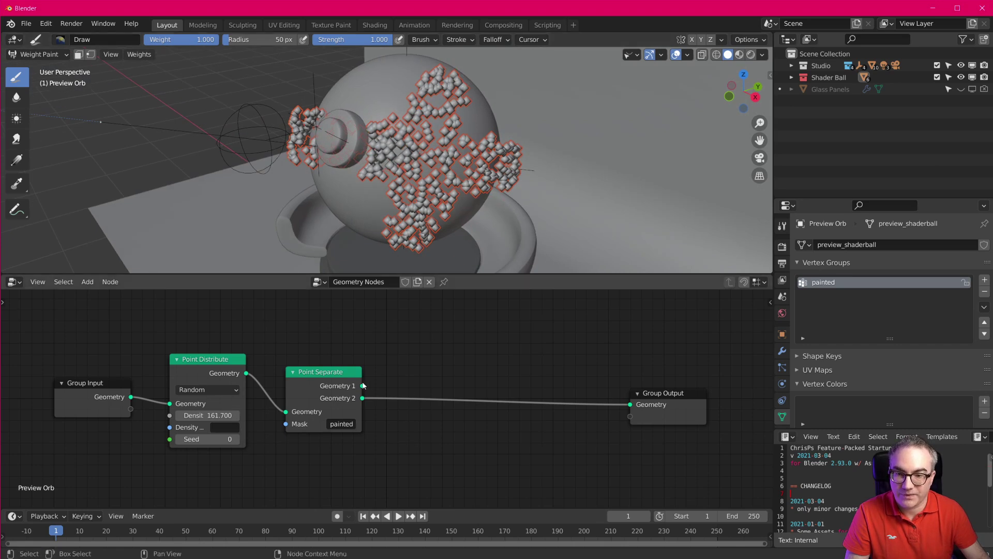
pyautogui.moveTo(363, 385); pyautogui.dragTo(630, 404)
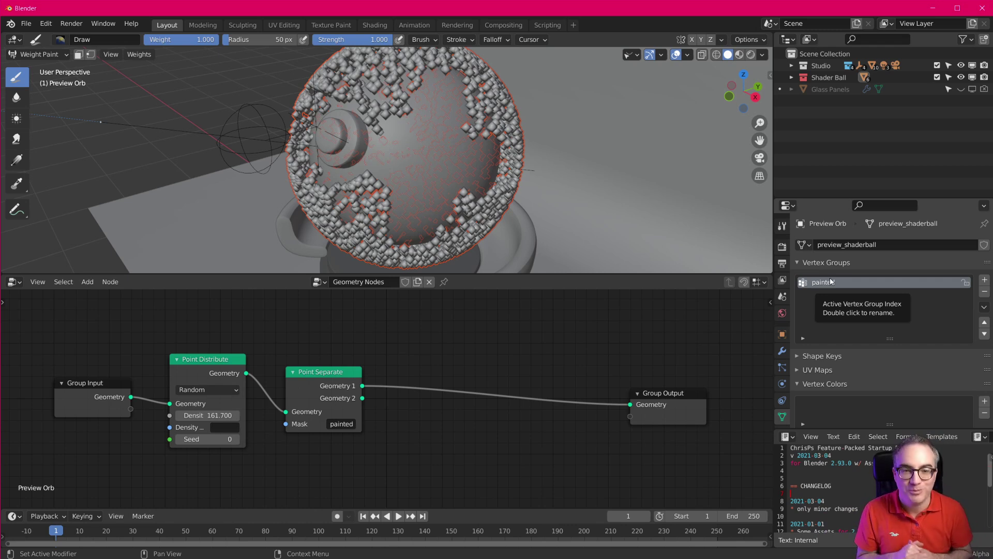
pyautogui.scroll(-3, 834, 310)
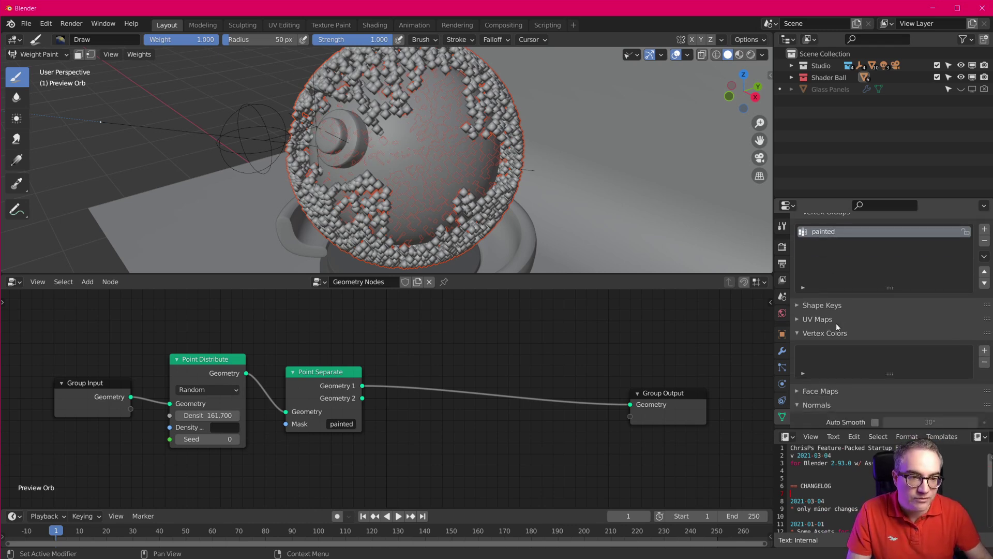
pyautogui.scroll(1, 868, 352)
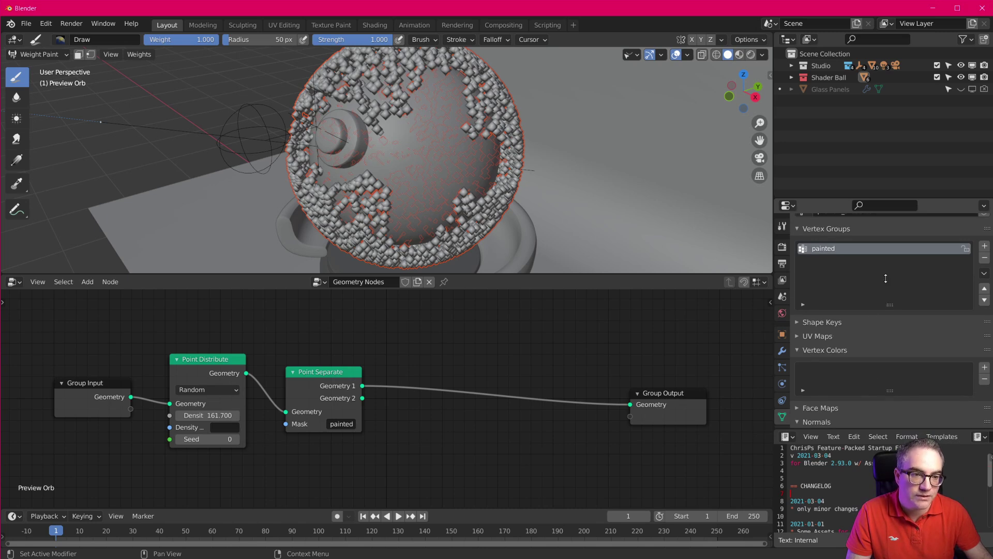
pyautogui.scroll(-3, 857, 368)
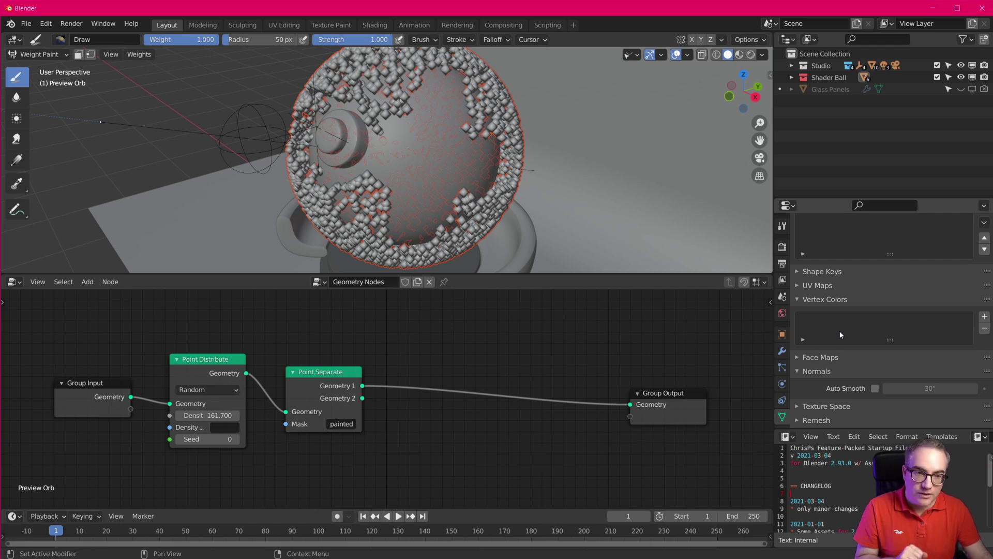
pyautogui.scroll(3, 839, 331)
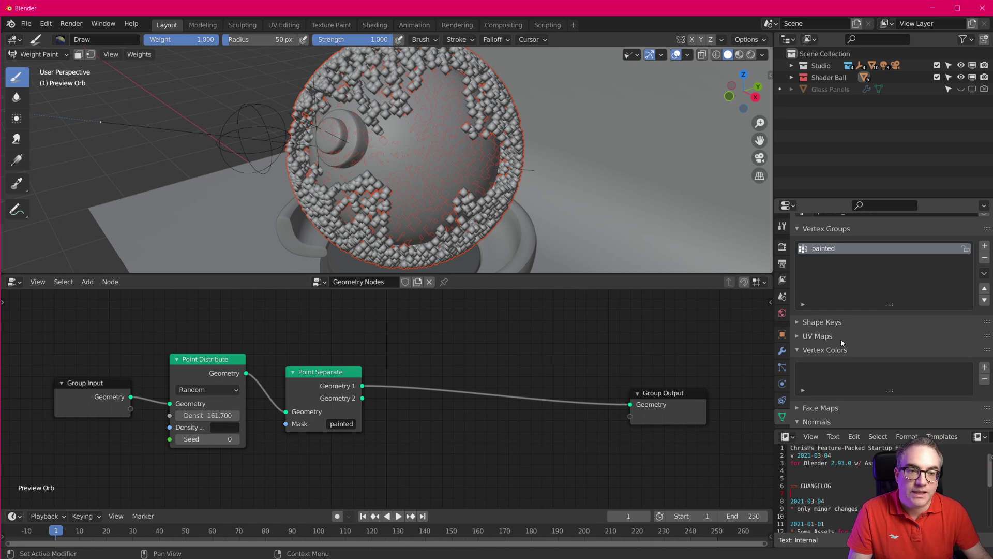
pyautogui.scroll(-2, 845, 358)
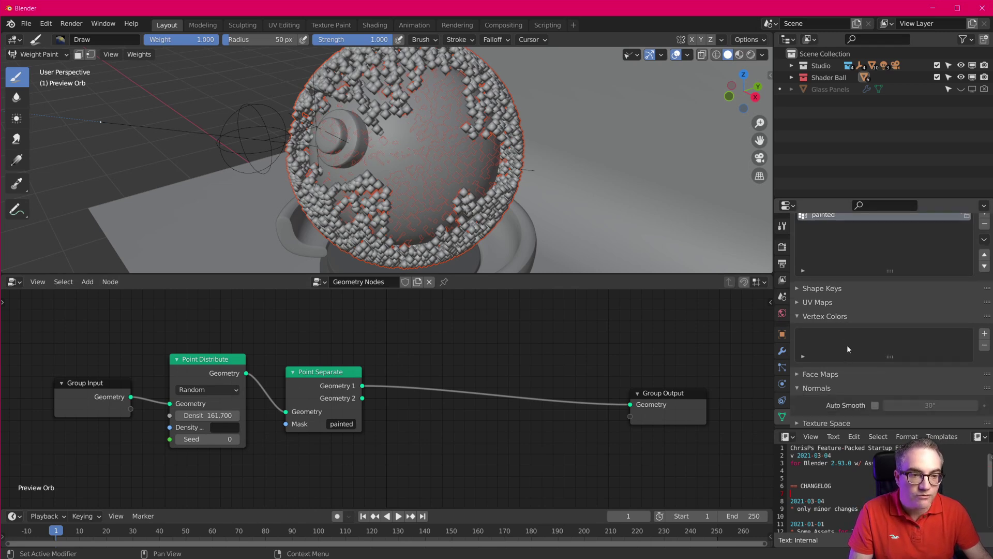
# Add a Col vertex colour layer and set Point Separate's mask to Col.
pyautogui.click(985, 333)
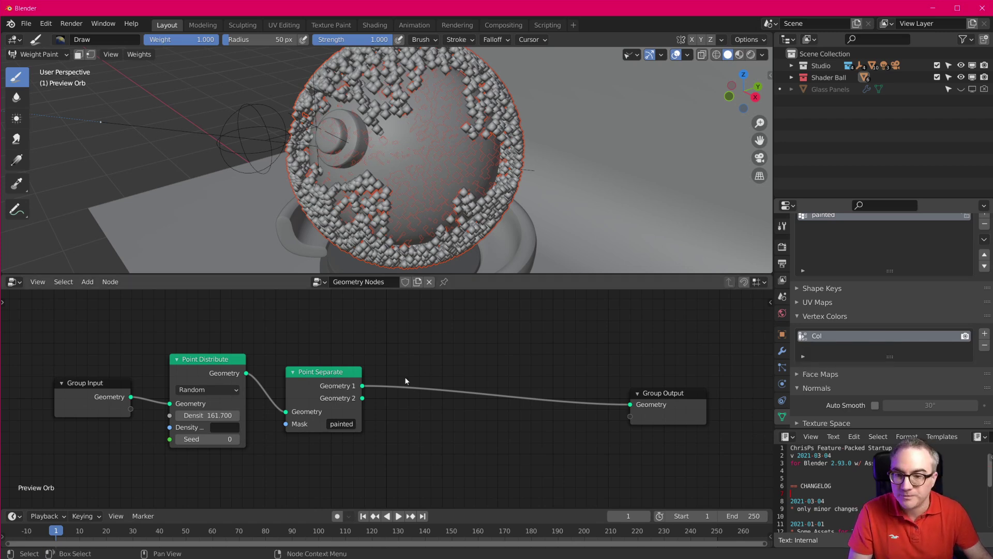
pyautogui.click(340, 423)
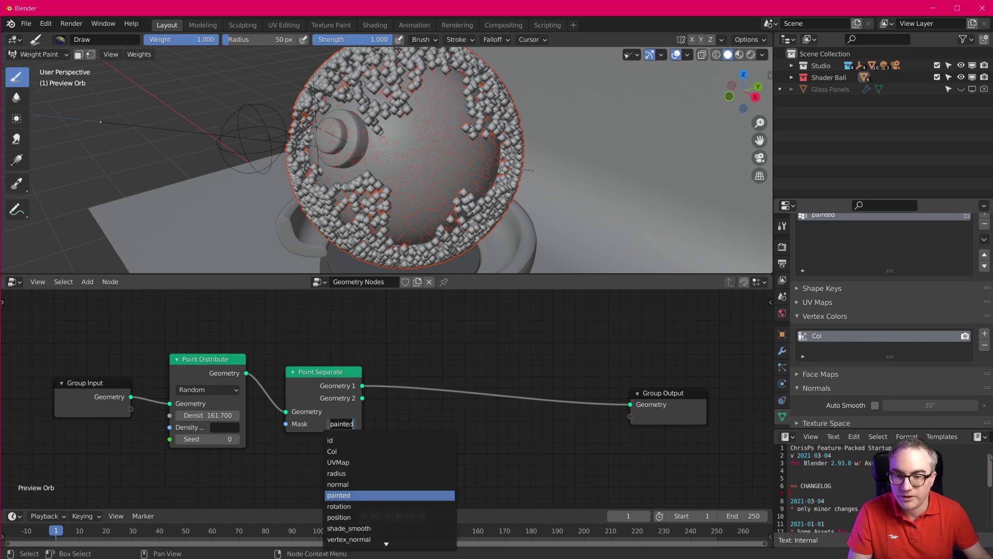
pyautogui.click(341, 451)
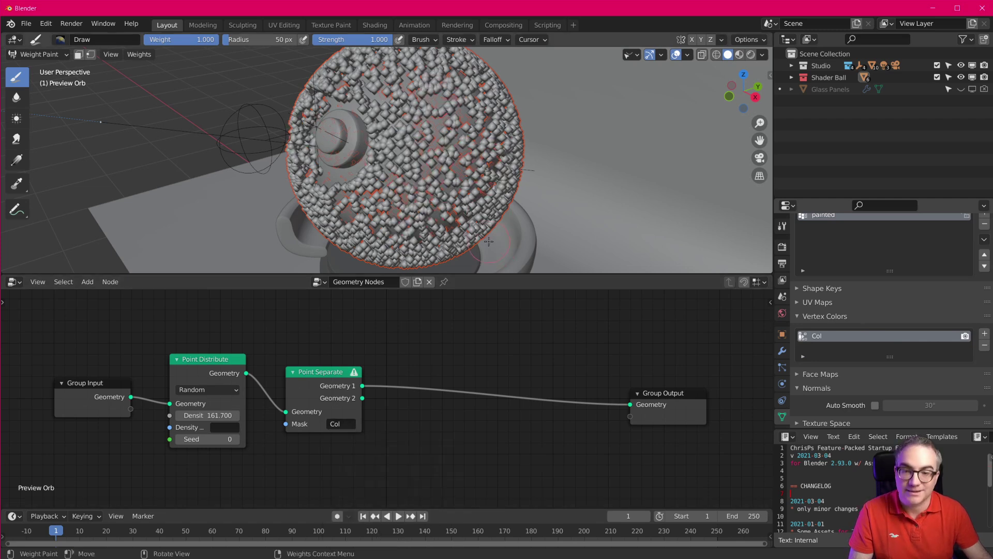
# Send Point Separate's Geometry 2 to Group Output and move the node right to make room.
pyautogui.moveTo(489, 235); pyautogui.dragTo(489, 207, button='middle')
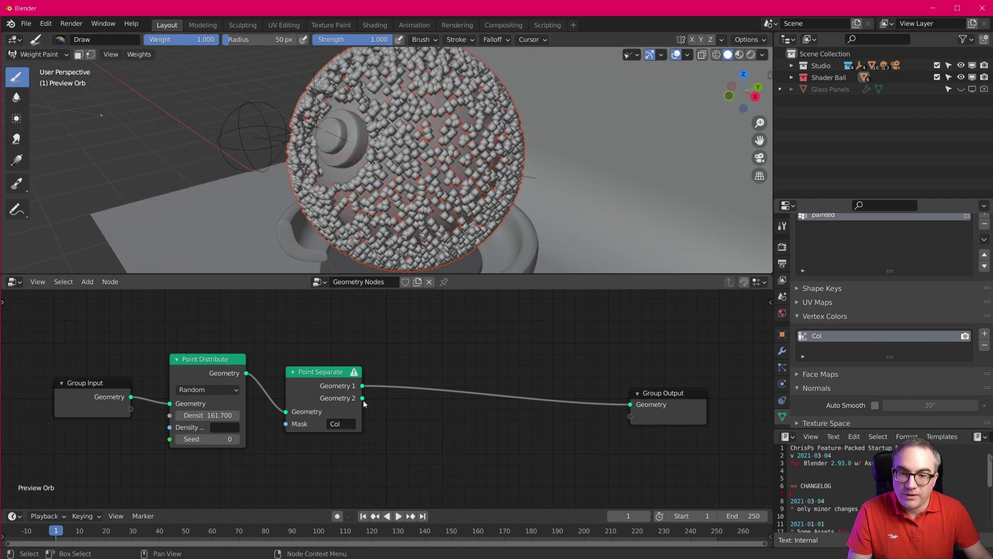
pyautogui.moveTo(362, 398); pyautogui.dragTo(630, 404)
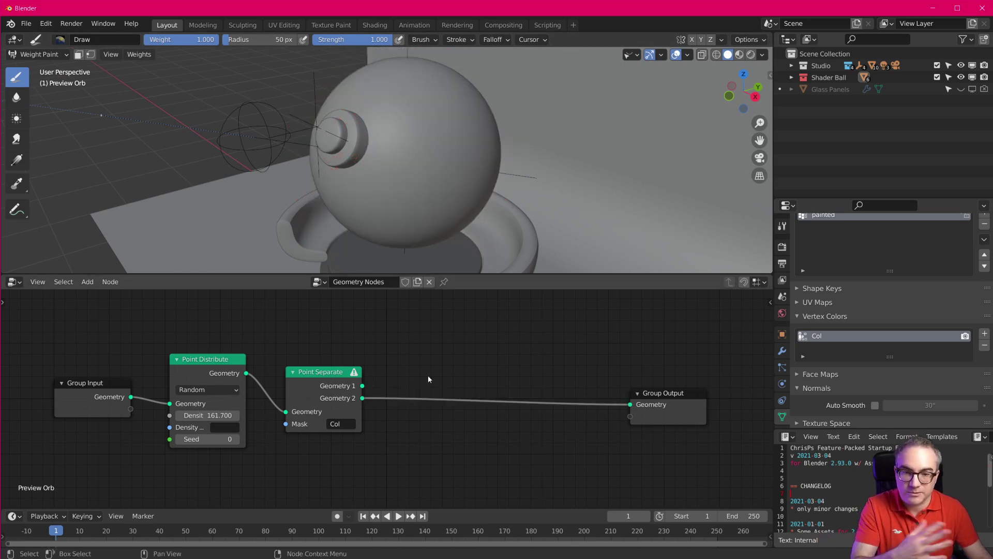
pyautogui.moveTo(357, 376)
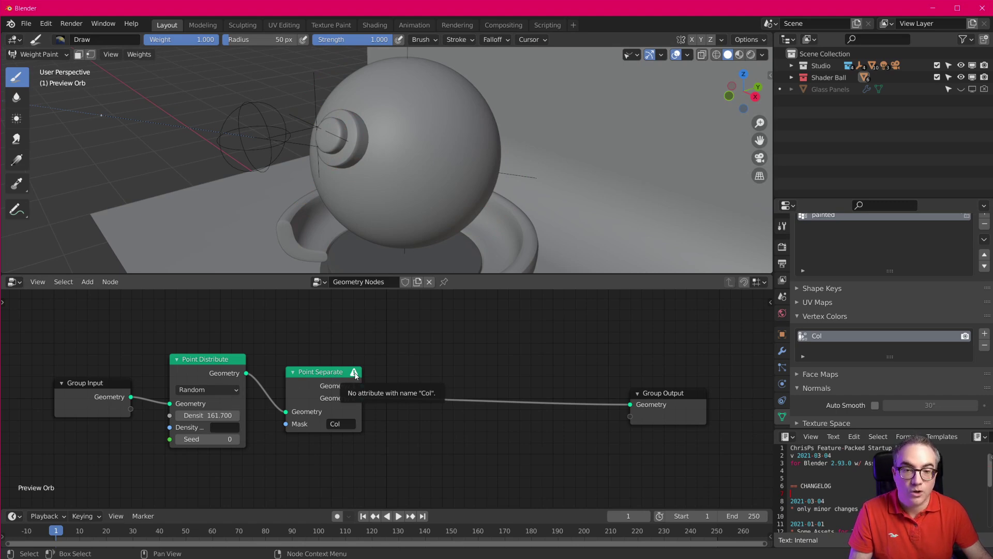
pyautogui.click(341, 424)
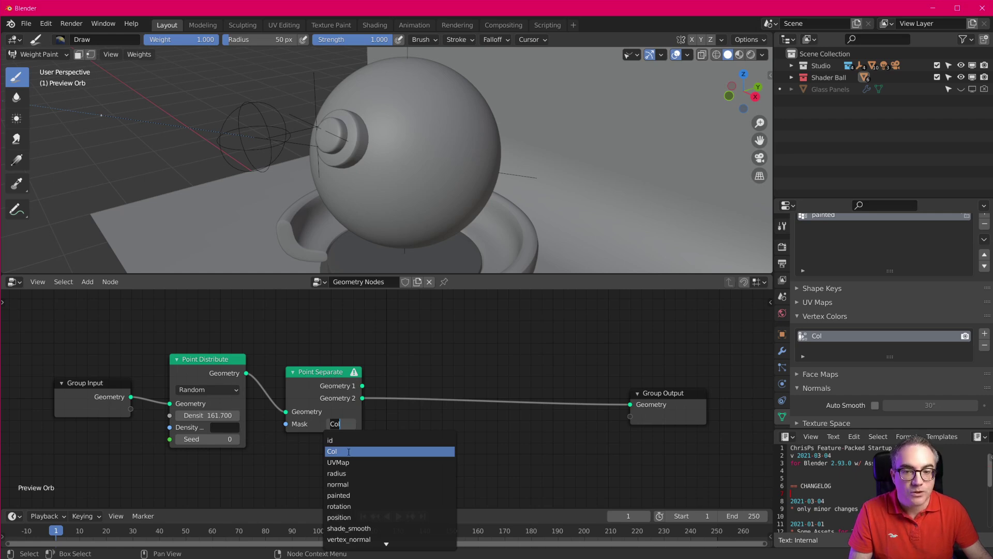
pyautogui.click(350, 450)
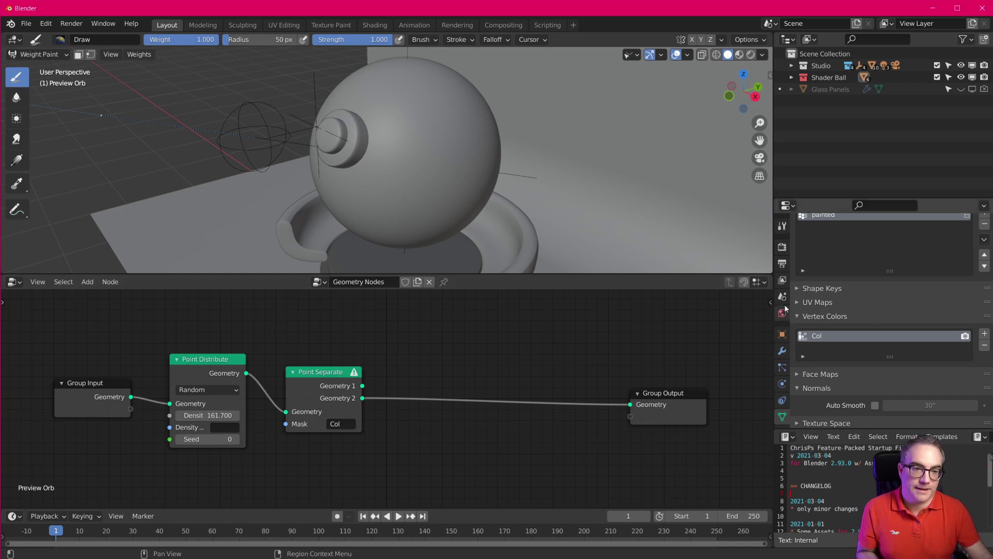
pyautogui.scroll(3, 864, 278)
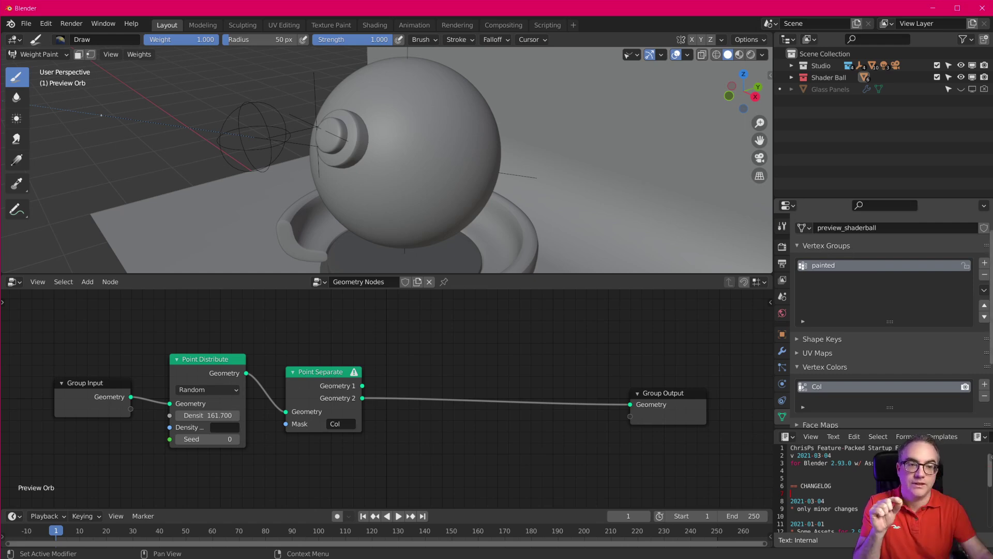
pyautogui.scroll(-5, 832, 325)
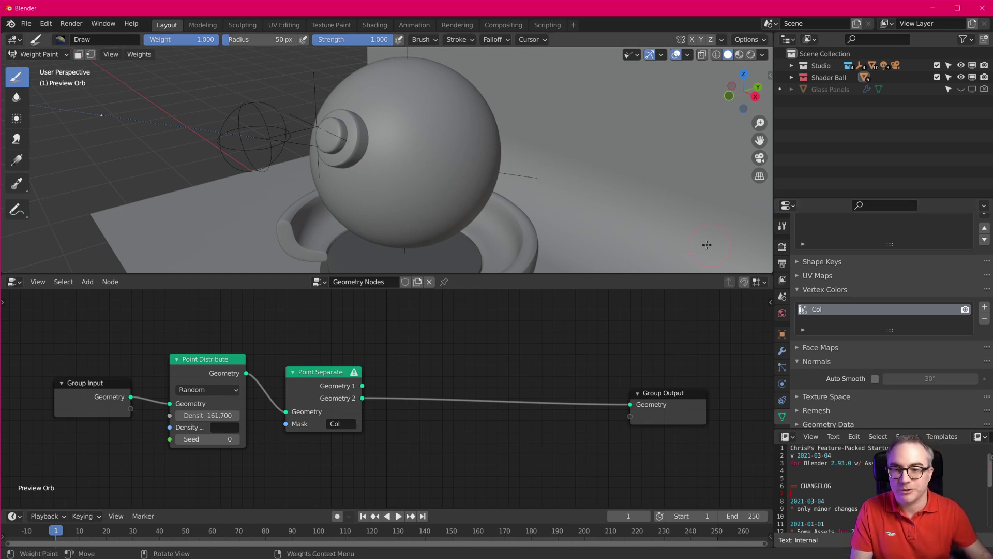
pyautogui.moveTo(330, 374); pyautogui.dragTo(508, 377)
# Insert an Attribute Separate XYZ node on the link, splitting the Col attribute.
pyautogui.hotkey('shift', 'a')
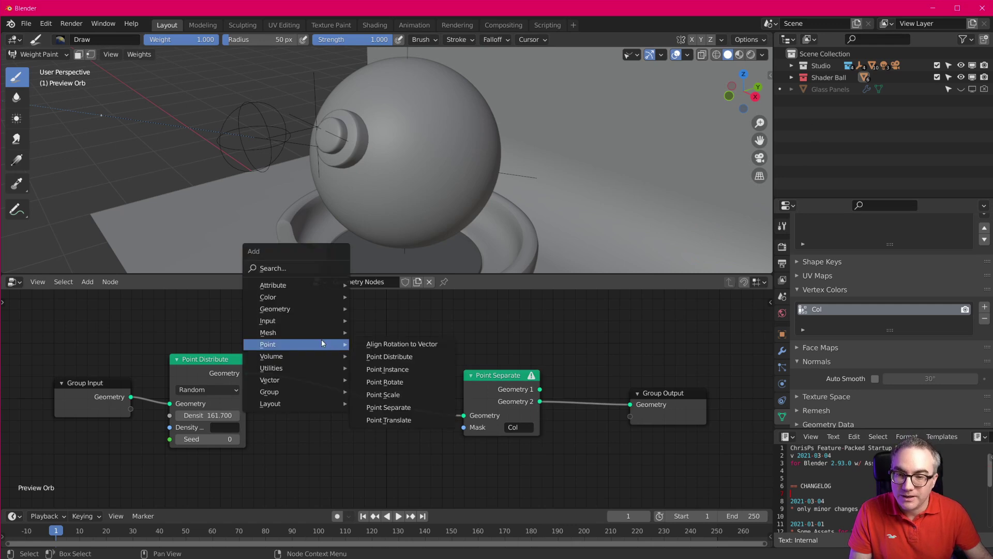
pyautogui.moveTo(310, 306)
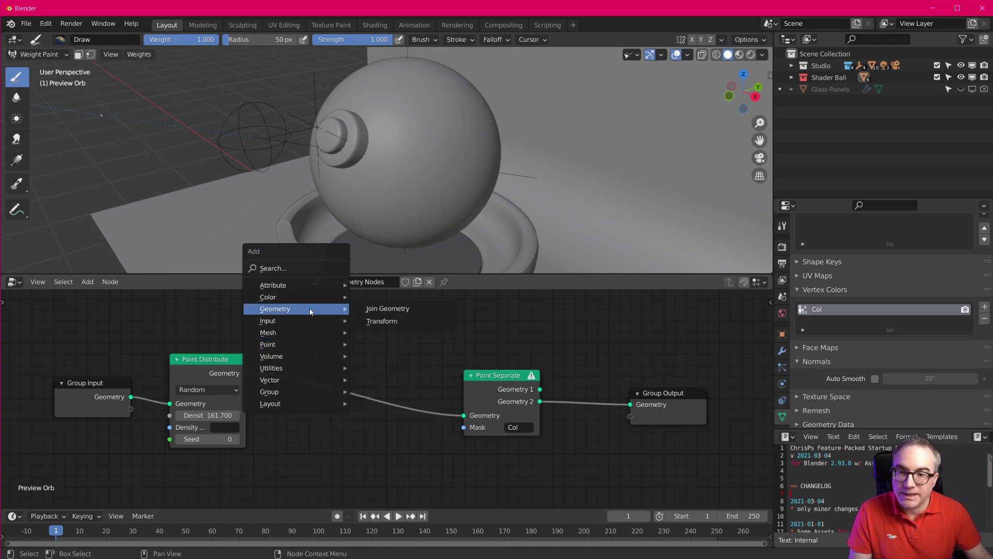
pyautogui.moveTo(309, 284)
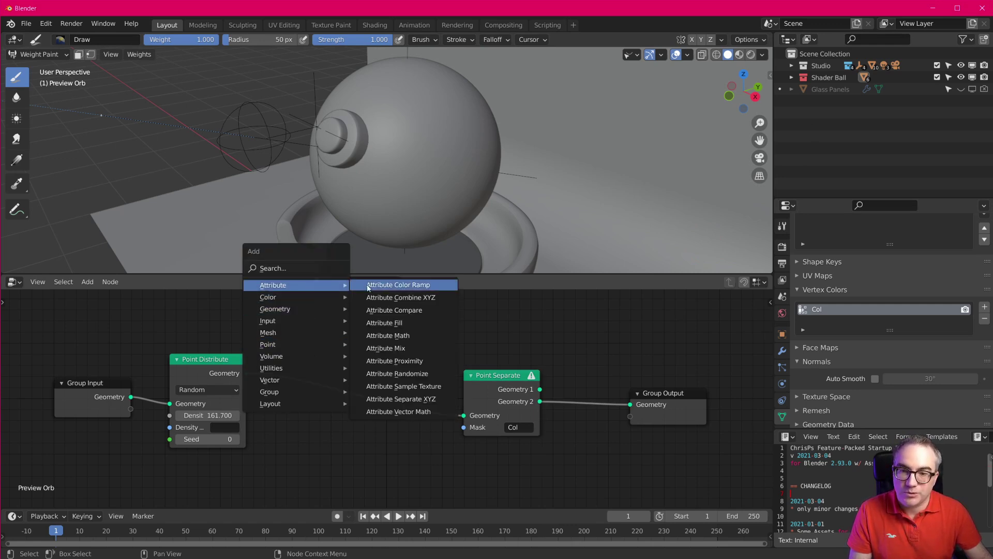
pyautogui.click(443, 405)
pyautogui.click(271, 334)
pyautogui.click(347, 402)
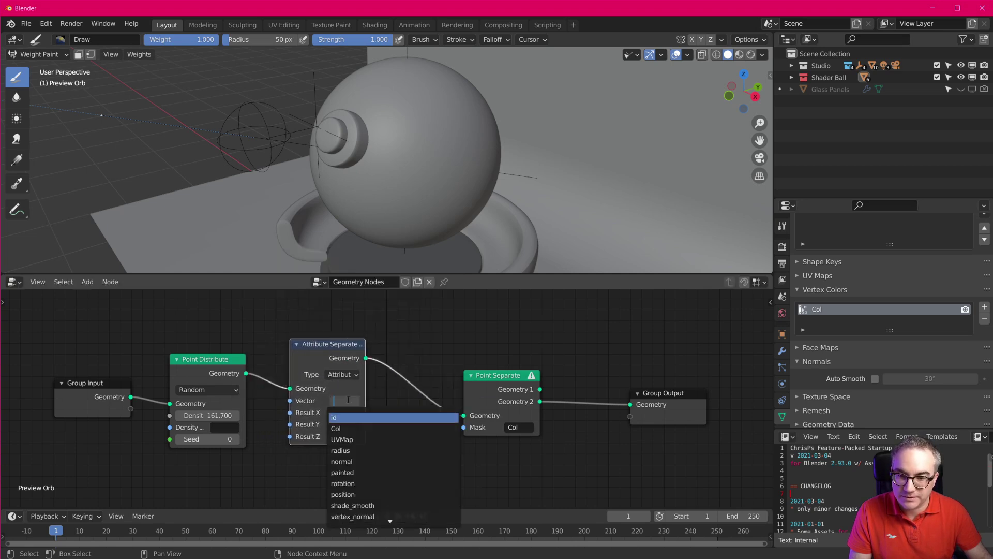
pyautogui.click(355, 428)
pyautogui.moveTo(356, 401); pyautogui.dragTo(350, 403)
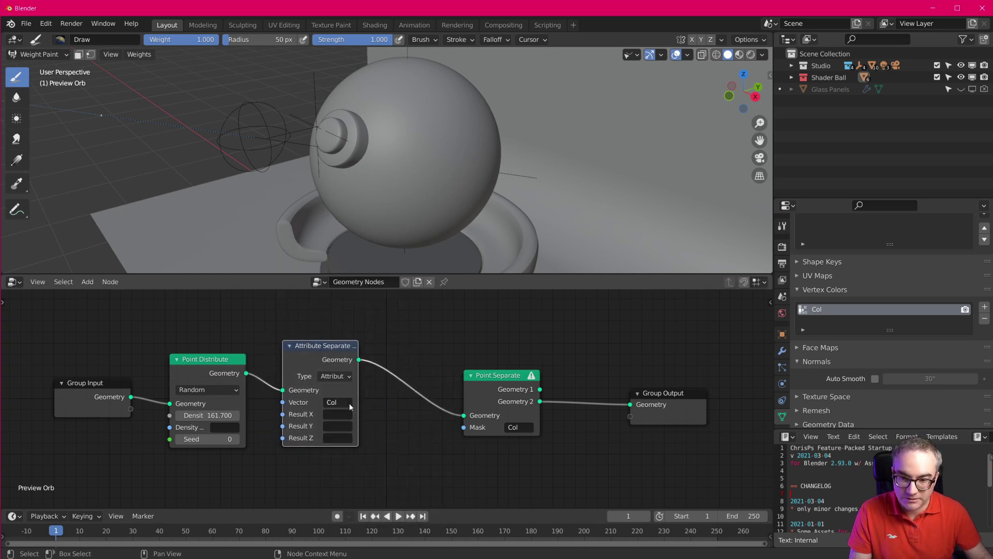
# Name the Attribute Separate results r, g and b.
pyautogui.click(341, 414)
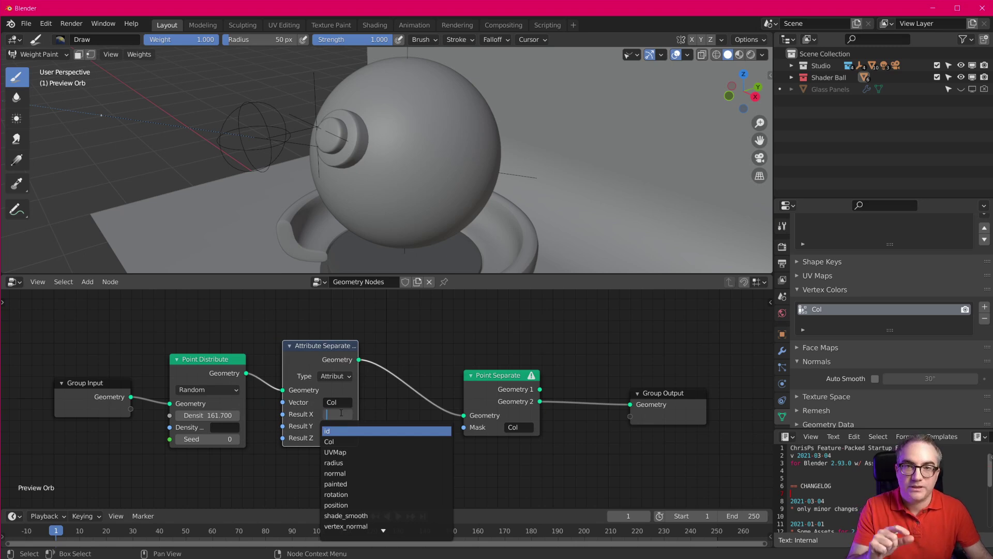
pyautogui.write('r')
pyautogui.click(343, 430)
pyautogui.click(337, 426)
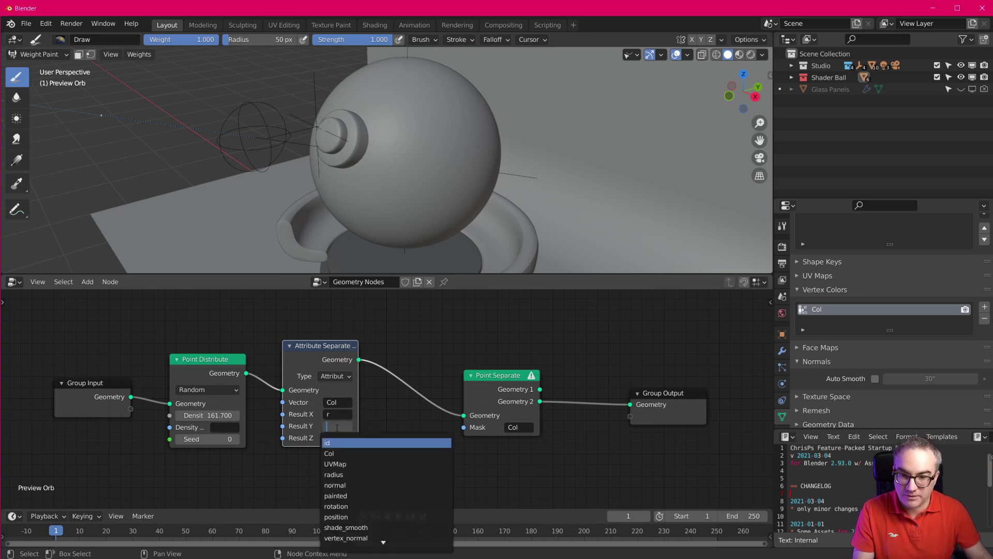
pyautogui.write('g')
pyautogui.click(346, 442)
pyautogui.click(338, 437)
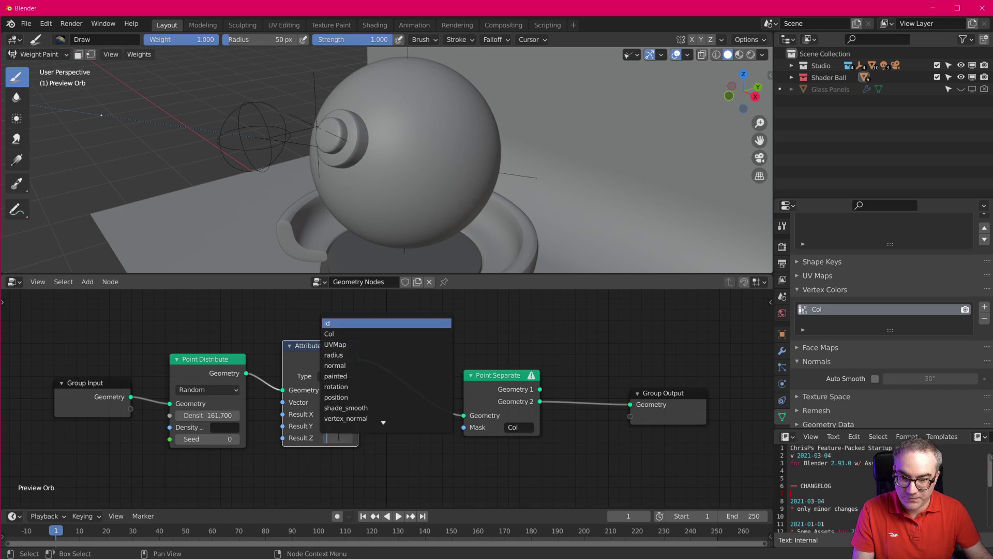
pyautogui.write('b')
pyautogui.click(351, 324)
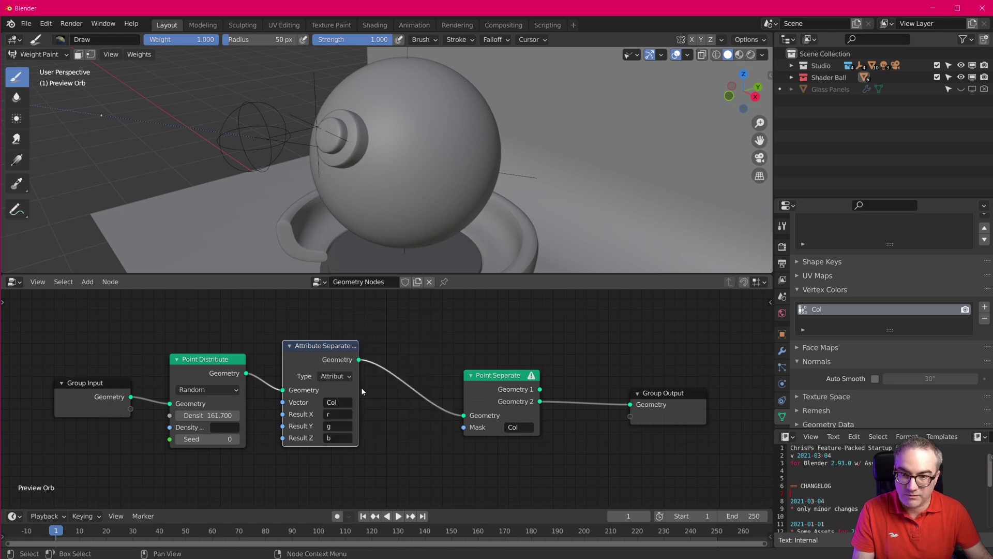
pyautogui.moveTo(357, 387); pyautogui.dragTo(355, 392)
# Set Point Separate's mask to r and connect Geometry 1 to Group Output.
pyautogui.moveTo(496, 380); pyautogui.dragTo(451, 375)
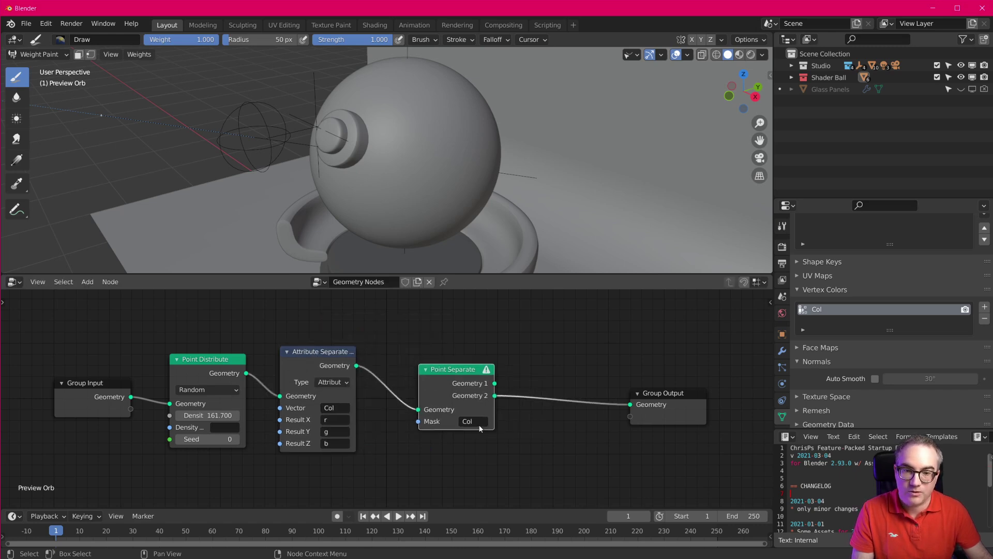
pyautogui.click(472, 421)
pyautogui.write('r')
pyautogui.click(487, 438)
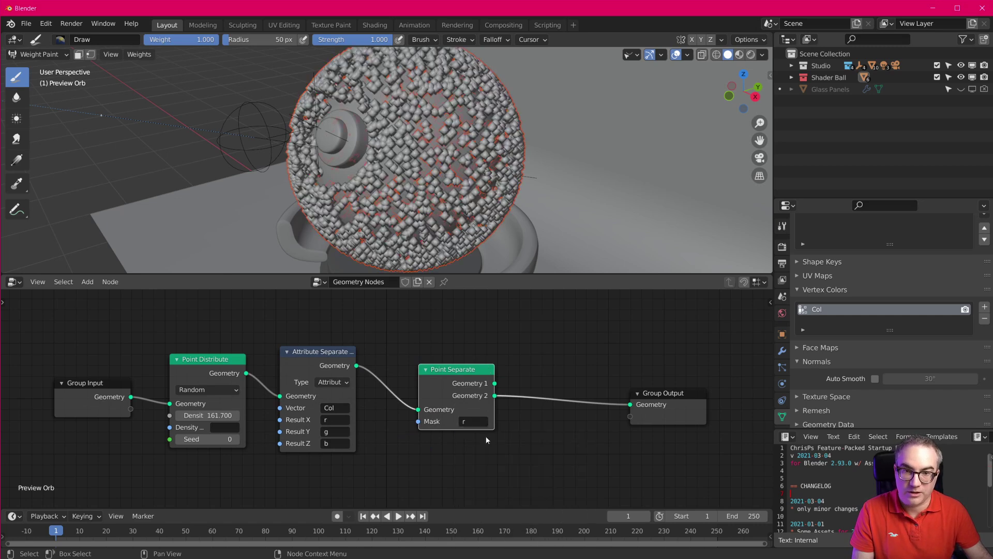
pyautogui.moveTo(548, 248); pyautogui.dragTo(517, 238, button='middle')
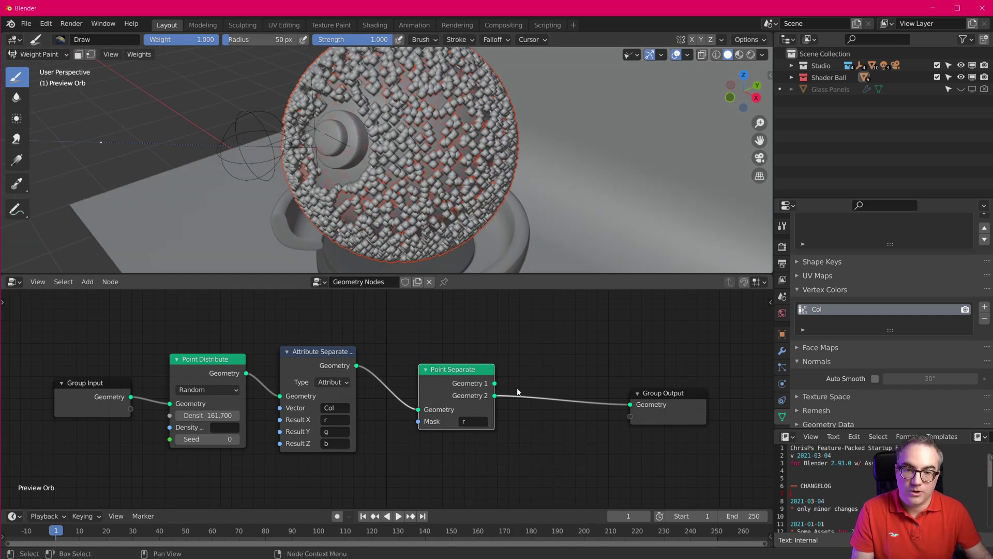
pyautogui.moveTo(495, 382); pyautogui.dragTo(631, 404)
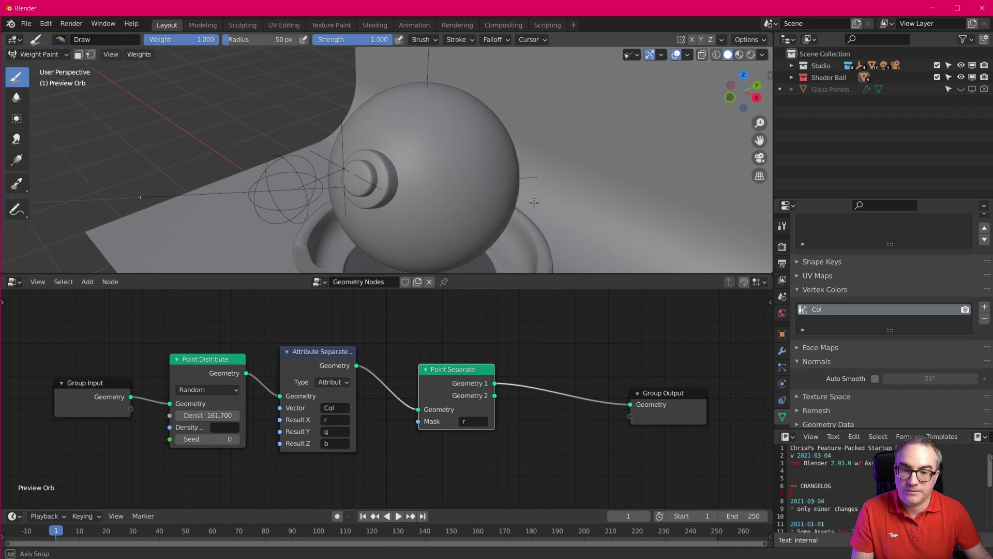
pyautogui.moveTo(443, 368)
pyautogui.mouseDown()
pyautogui.moveTo(467, 367)
pyautogui.moveTo(435, 365)
pyautogui.mouseUp()
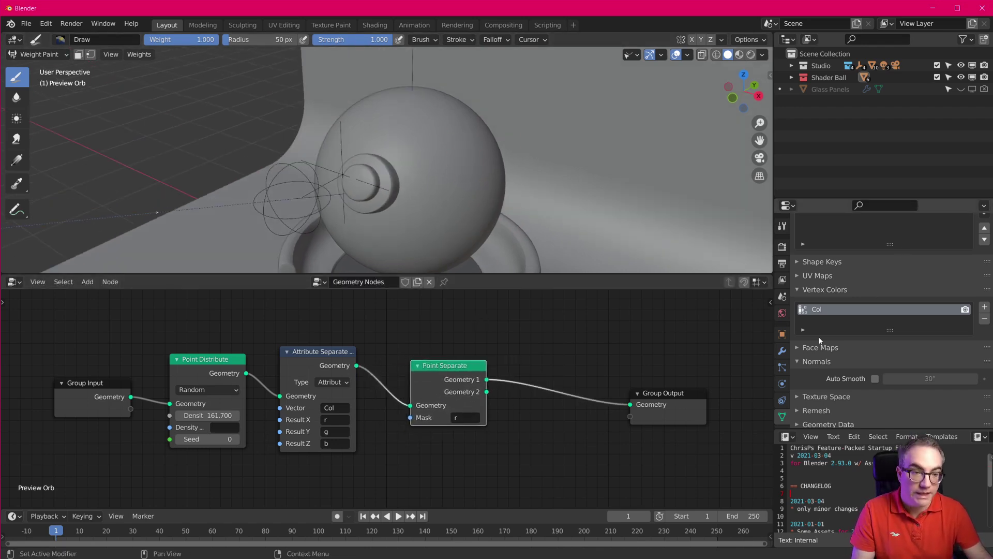
# Hide the node modifier in the viewport and switch the orb to Vertex Paint mode.
pyautogui.click(782, 351)
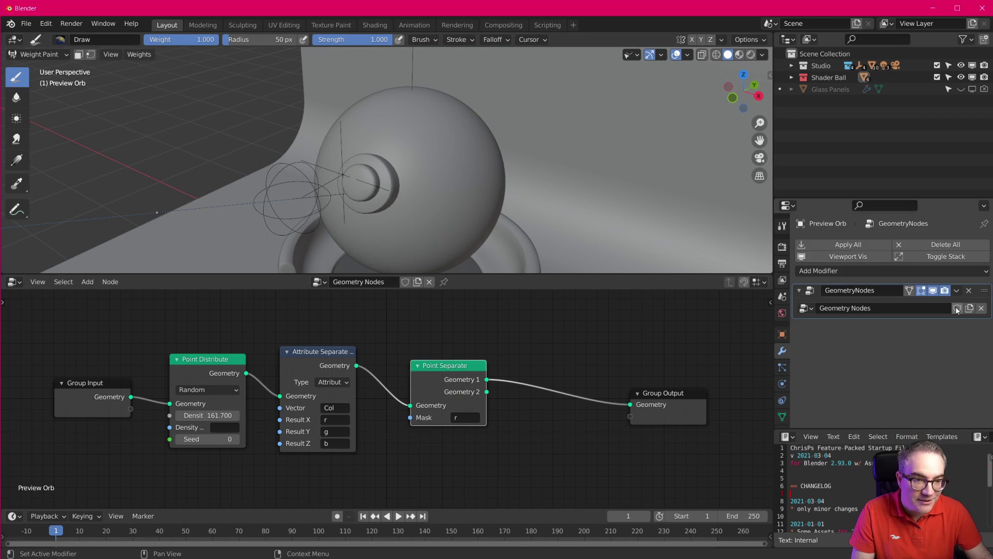
pyautogui.click(933, 290)
pyautogui.moveTo(233, 130); pyautogui.dragTo(181, 122, button='middle')
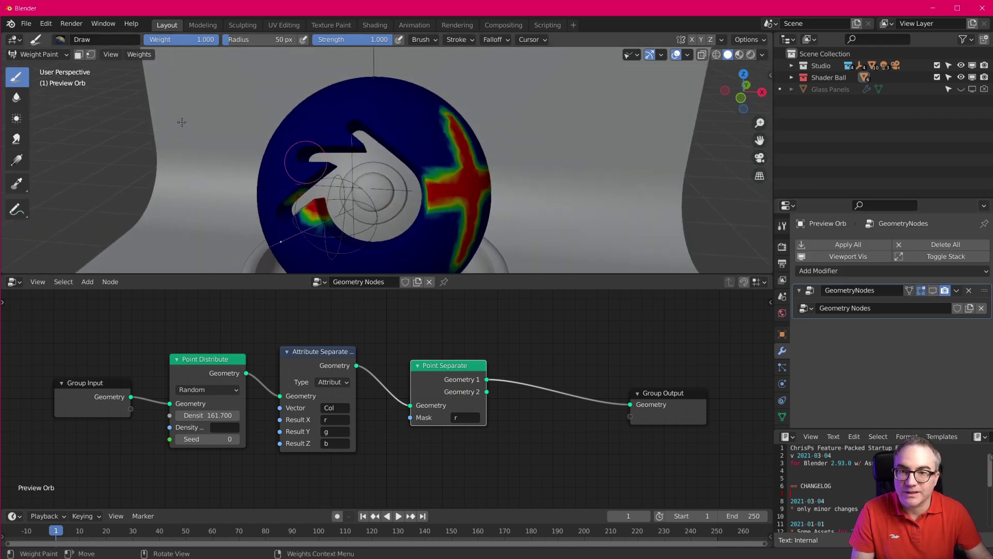
pyautogui.click(39, 55)
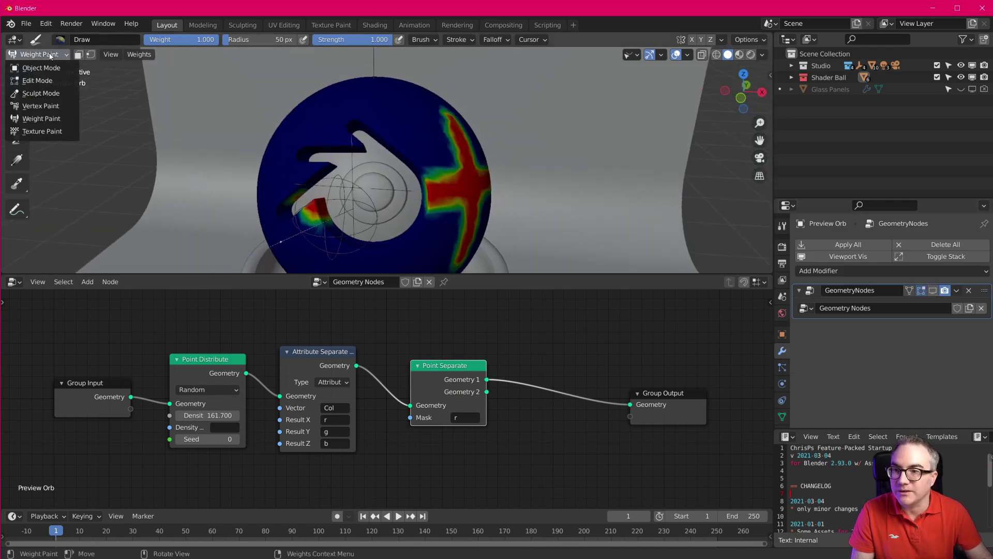
pyautogui.click(49, 109)
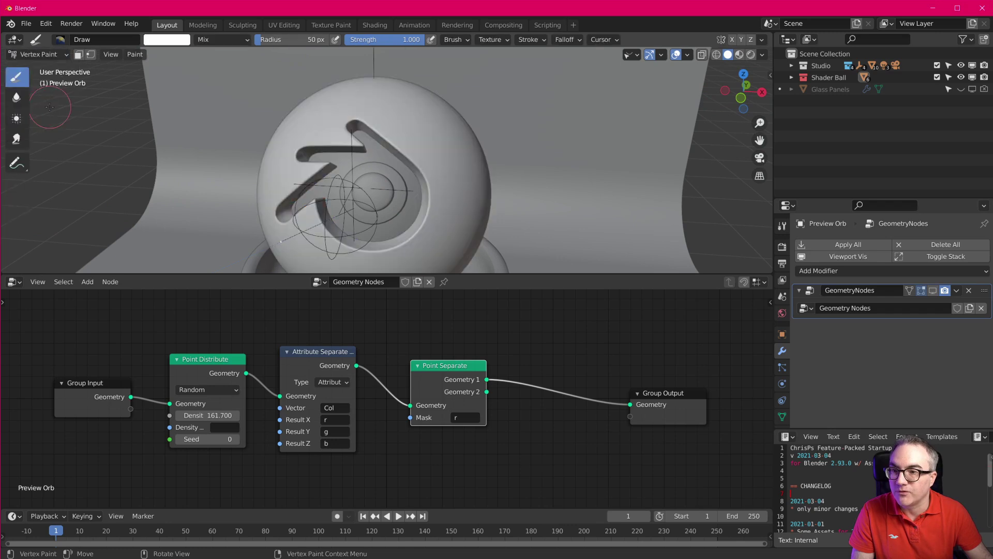
pyautogui.click(782, 417)
pyautogui.moveTo(849, 394); pyautogui.dragTo(846, 315, button='middle')
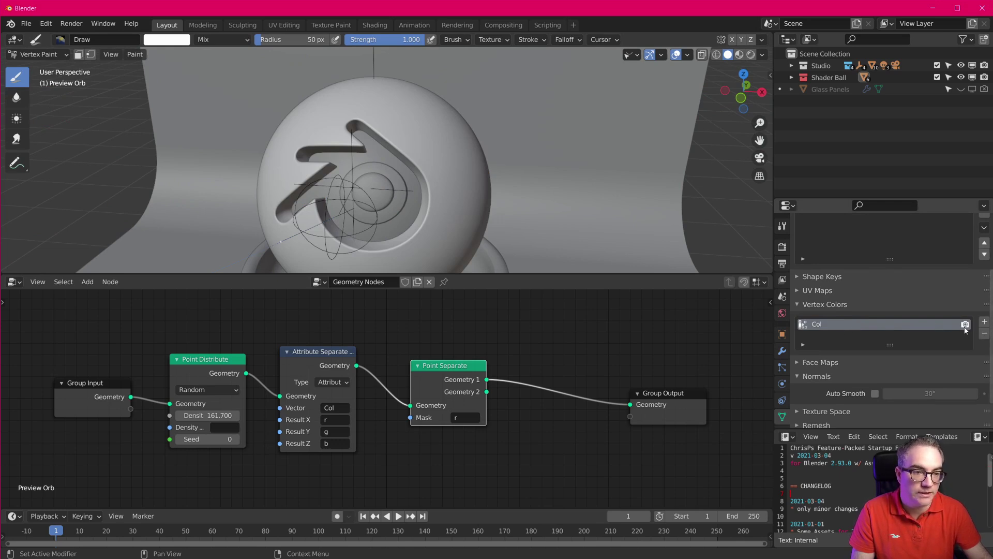
# Set the brush colour to black and fill the whole sphere's vertex colours with it.
pyautogui.moveTo(393, 145); pyautogui.dragTo(211, 104, button='middle')
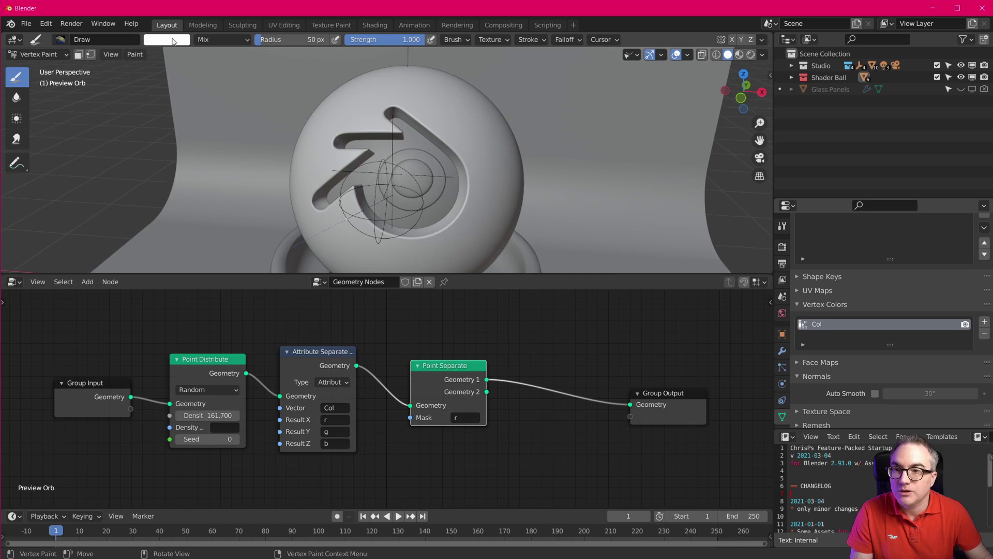
pyautogui.click(184, 41)
pyautogui.moveTo(207, 192); pyautogui.dragTo(151, 192)
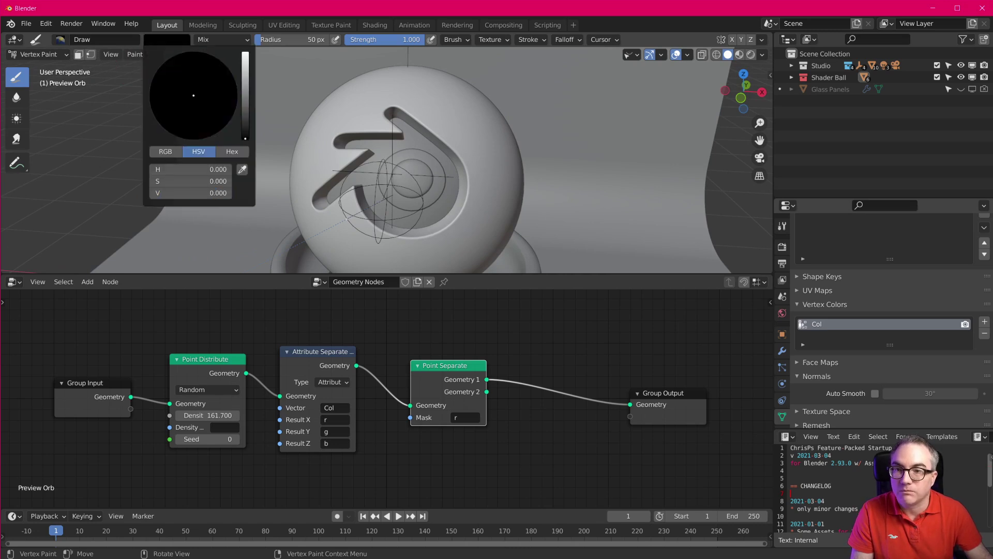
pyautogui.click(130, 54)
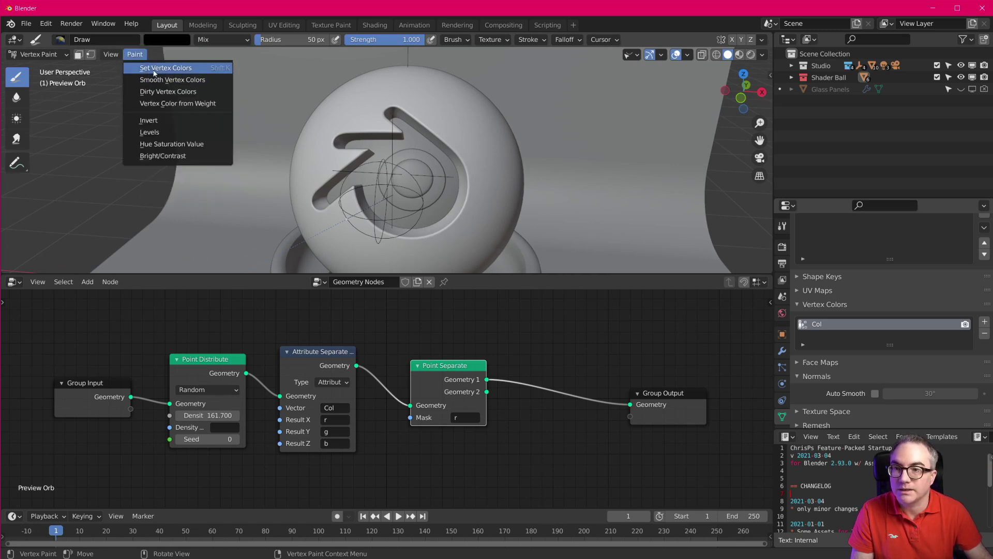
pyautogui.click(154, 69)
# Switch the brush to white and paint a large patch on the sphere's top.
pyautogui.click(169, 39)
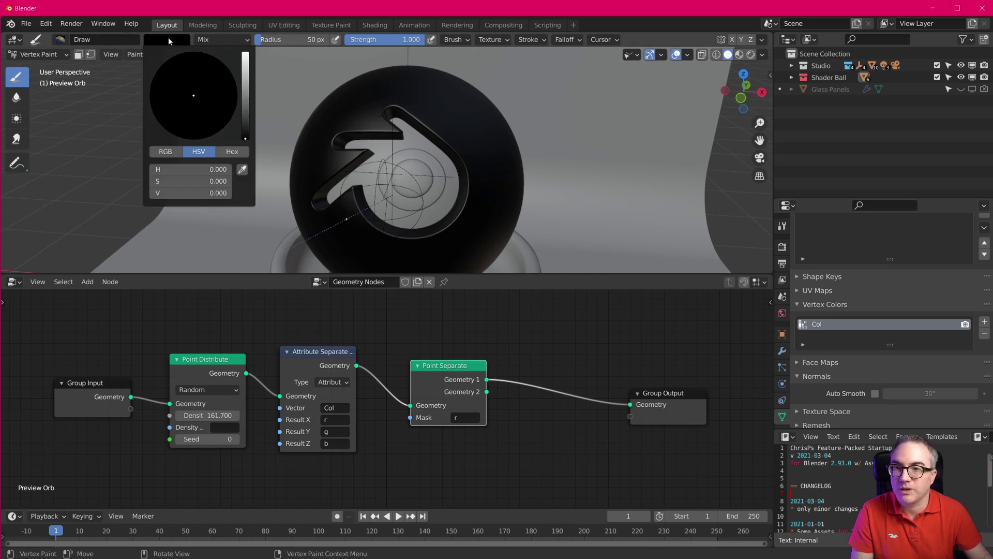
pyautogui.moveTo(245, 67); pyautogui.dragTo(246, 52)
pyautogui.moveTo(393, 170); pyautogui.dragTo(459, 209, button='middle')
pyautogui.moveTo(444, 166)
pyautogui.mouseDown()
pyautogui.moveTo(403, 150)
pyautogui.moveTo(417, 139)
pyautogui.moveTo(383, 135)
pyautogui.moveTo(385, 123)
pyautogui.moveTo(373, 129)
pyautogui.moveTo(387, 125)
pyautogui.moveTo(388, 150)
pyautogui.mouseUp()
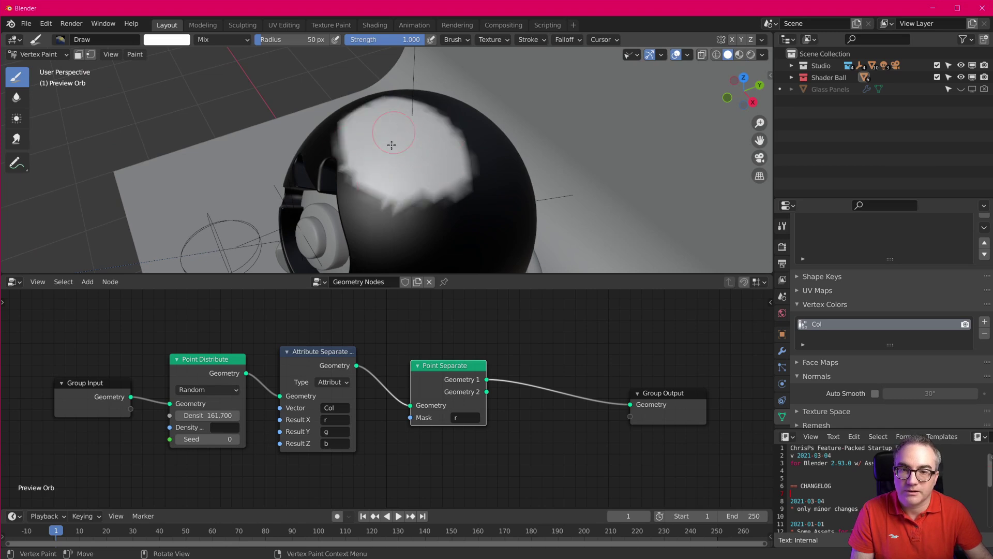
pyautogui.moveTo(509, 185)
pyautogui.mouseDown(button='middle')
pyautogui.moveTo(541, 140)
pyautogui.moveTo(492, 203)
pyautogui.mouseUp(button='middle')
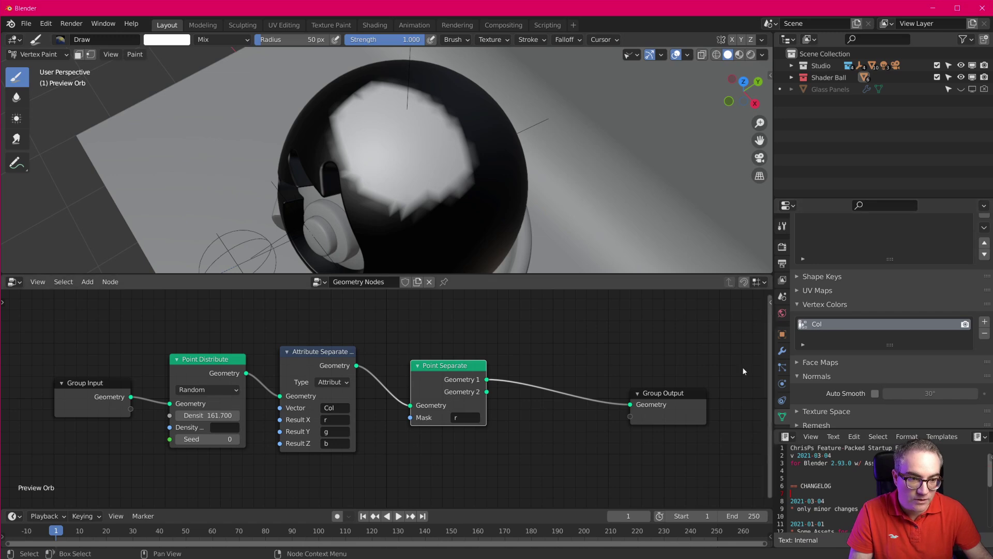
pyautogui.click(41, 53)
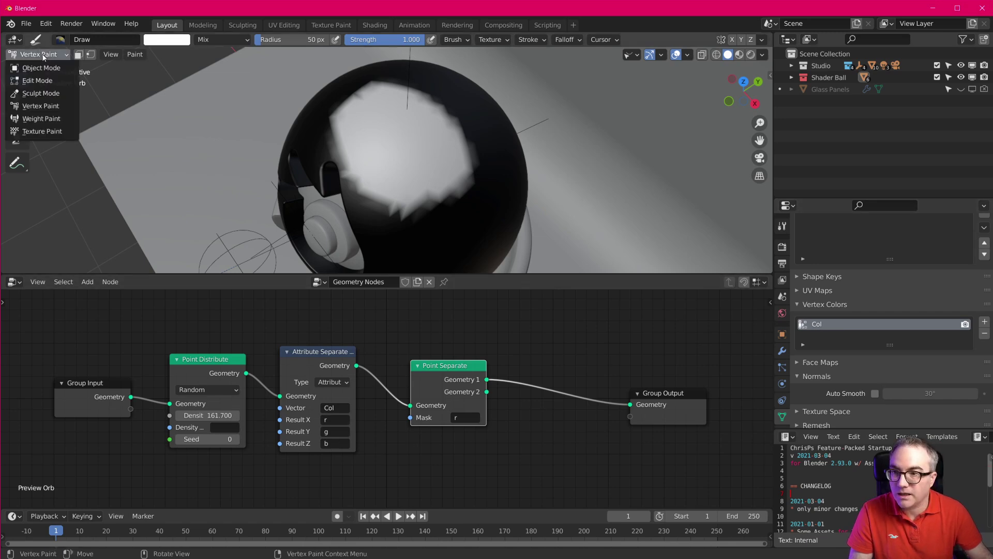
# Return to Object Mode and re-enable the Geometry Nodes modifier in the viewport.
pyautogui.click(39, 69)
pyautogui.moveTo(576, 240); pyautogui.dragTo(573, 179, button='middle')
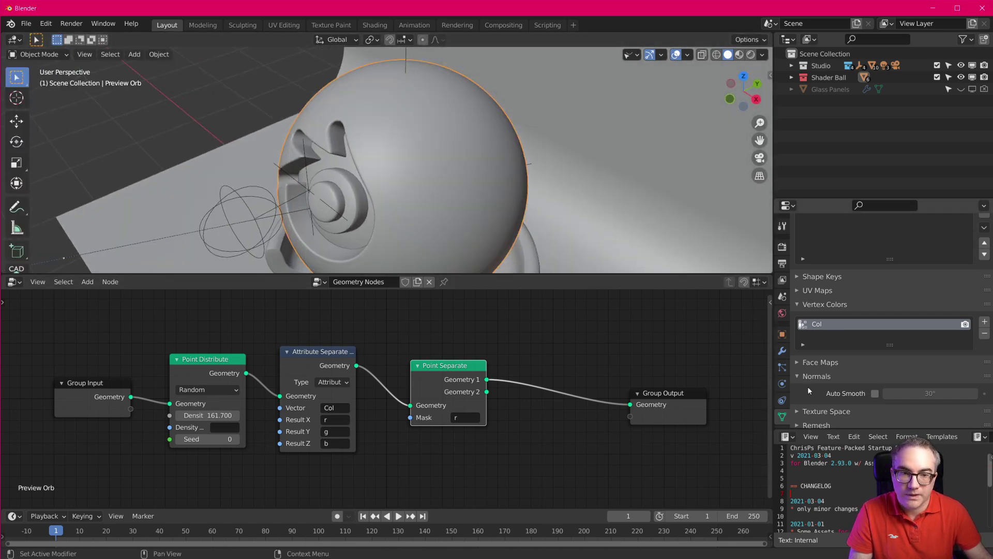
pyautogui.click(782, 351)
pyautogui.click(932, 290)
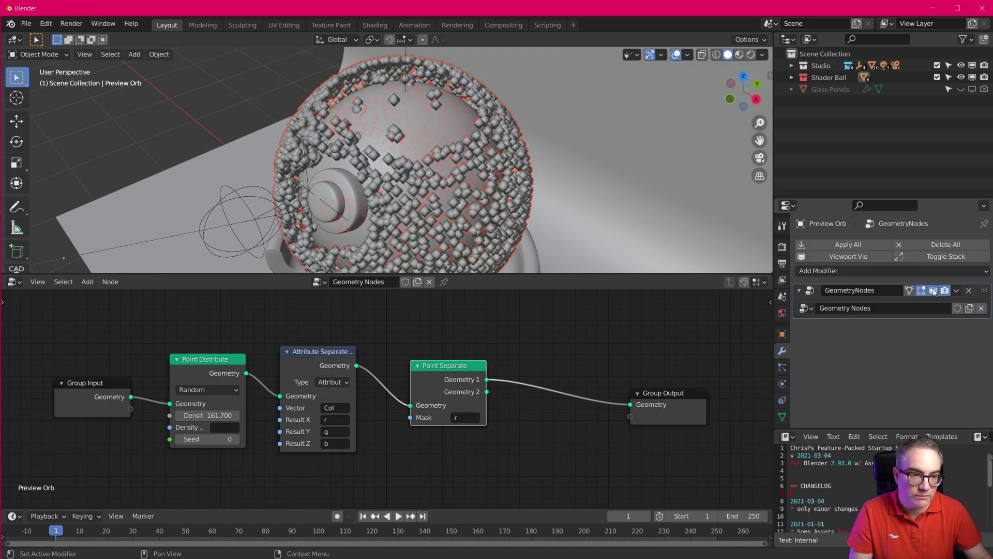
pyautogui.keyDown('shift'); pyautogui.moveTo(566, 176); pyautogui.dragTo(572, 206, button='middle'); pyautogui.keyUp('shift')
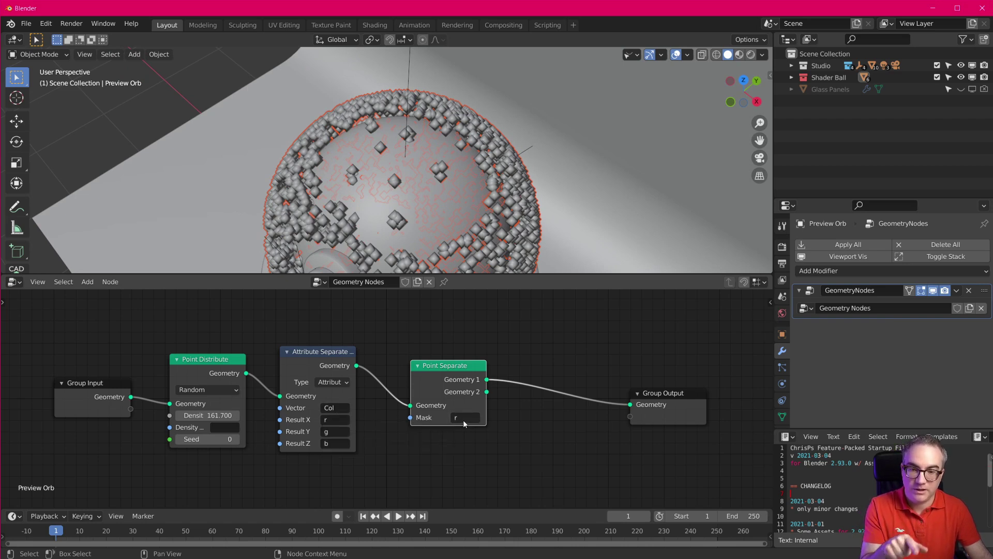
# Compare the Geometry 1 and Geometry 2 outputs, leaving Geometry 2 connected to Group Output.
pyautogui.moveTo(468, 365); pyautogui.dragTo(632, 404)
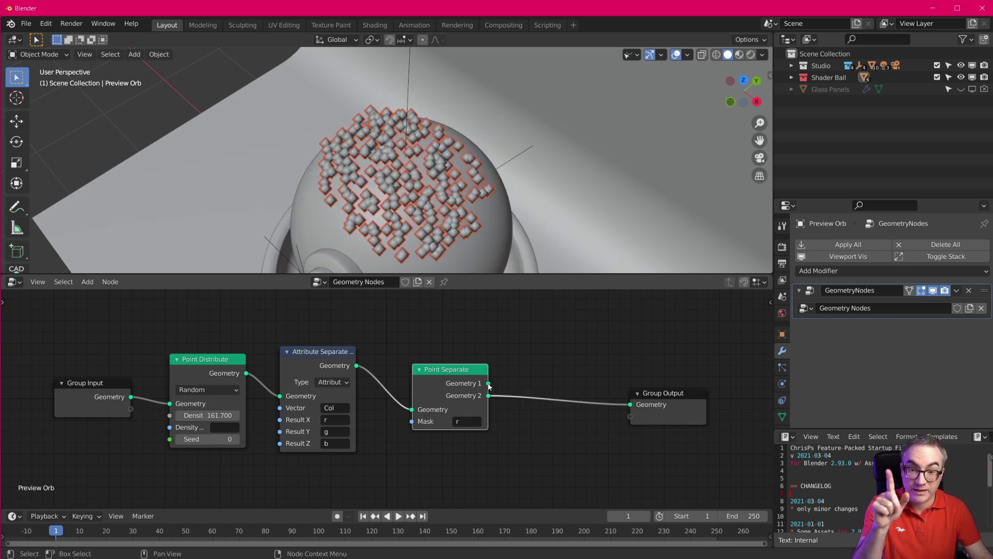
pyautogui.moveTo(488, 383); pyautogui.dragTo(630, 404)
pyautogui.moveTo(488, 395); pyautogui.dragTo(631, 404)
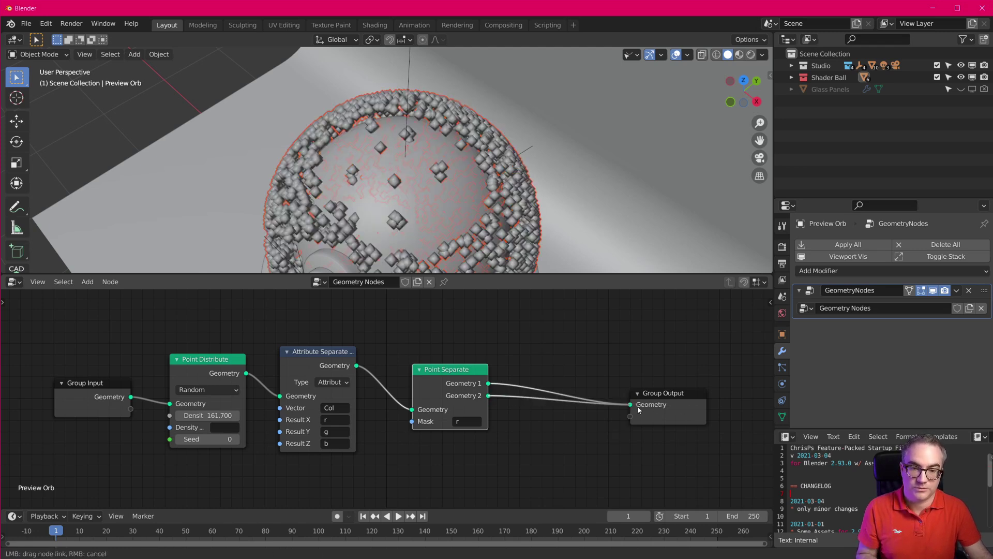
pyautogui.moveTo(365, 145); pyautogui.dragTo(484, 249, button='middle')
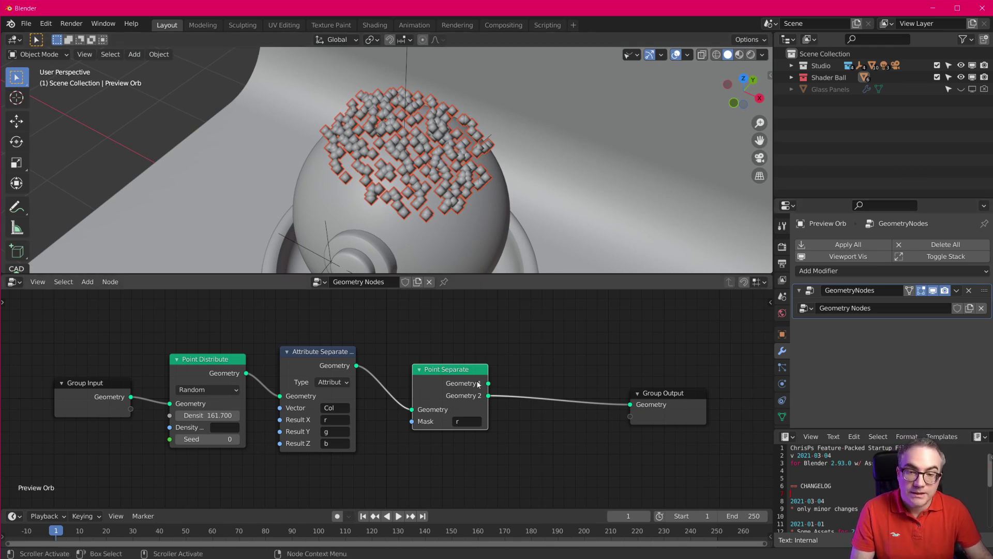
pyautogui.click(782, 416)
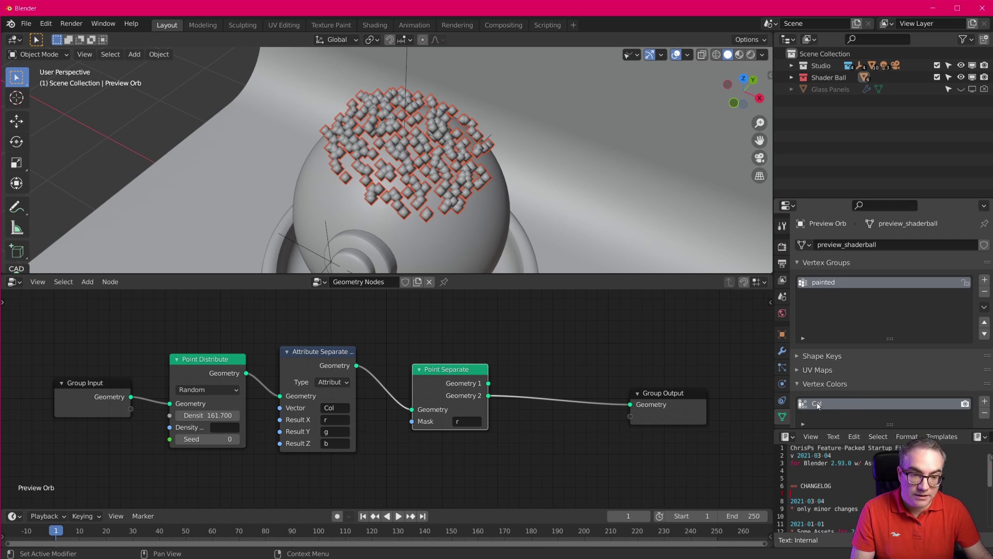
pyautogui.moveTo(481, 398)
pyautogui.mouseDown()
pyautogui.moveTo(497, 400)
pyautogui.moveTo(488, 400)
pyautogui.mouseUp()
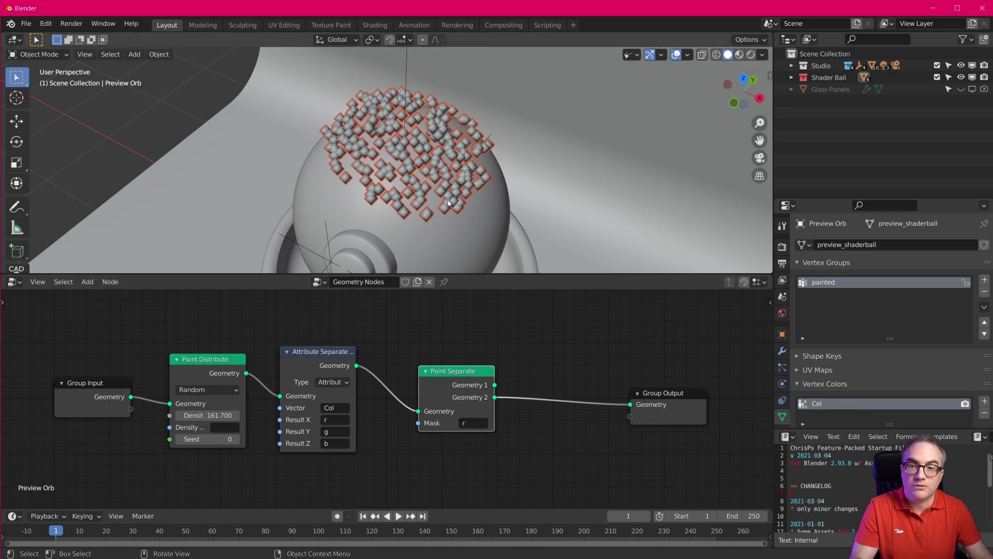
# Switch to Vertex Paint mode and hide the Geometry Nodes modifier in the viewport.
pyautogui.click(40, 55)
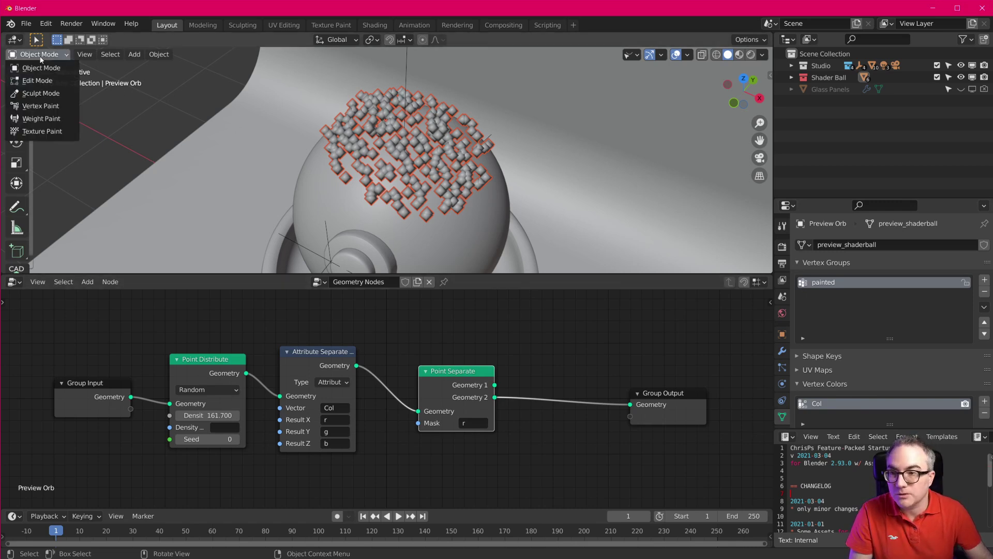
pyautogui.click(53, 107)
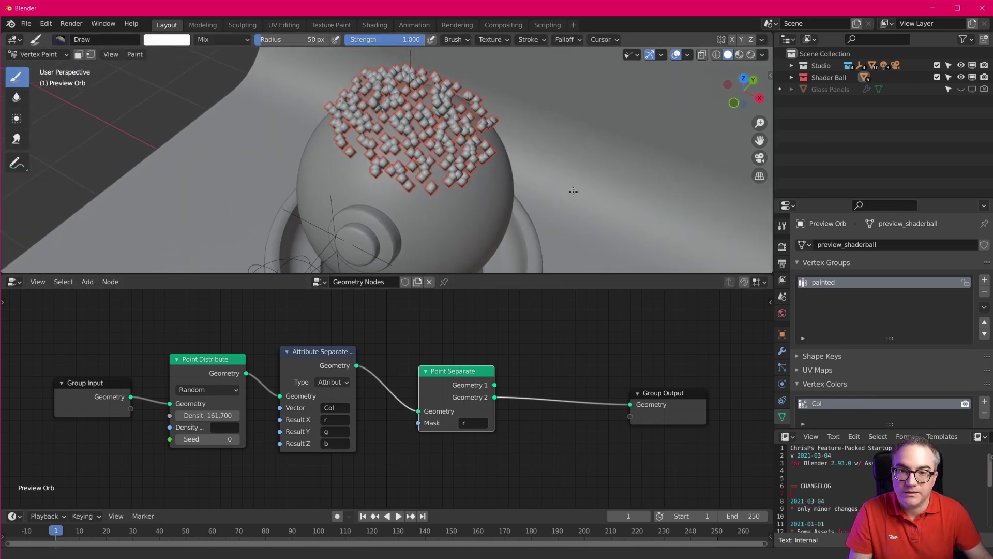
pyautogui.click(782, 350)
pyautogui.click(932, 290)
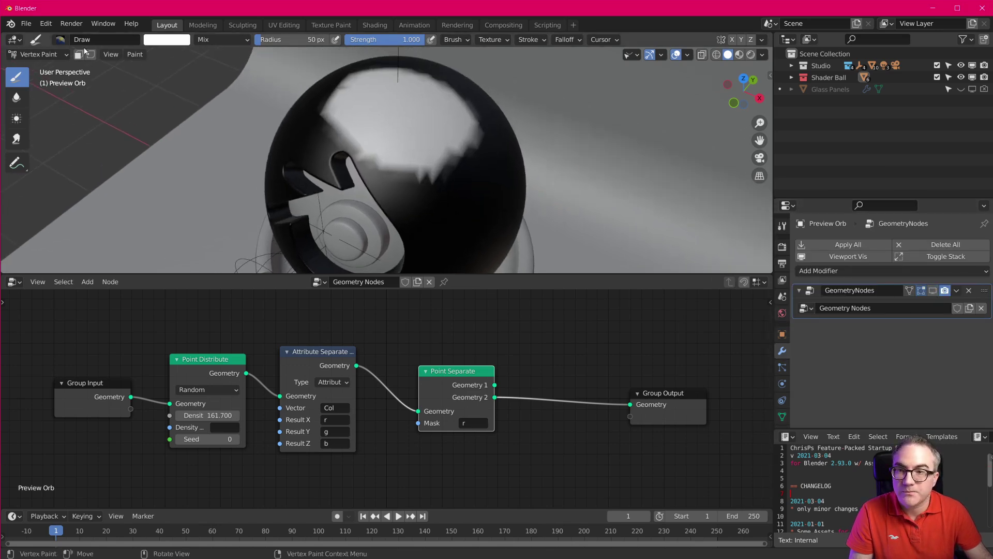
# Paint a pure red patch on the sphere's side, then show the modifier again.
pyautogui.click(167, 39)
pyautogui.click(200, 125)
pyautogui.moveTo(200, 124); pyautogui.dragTo(194, 138)
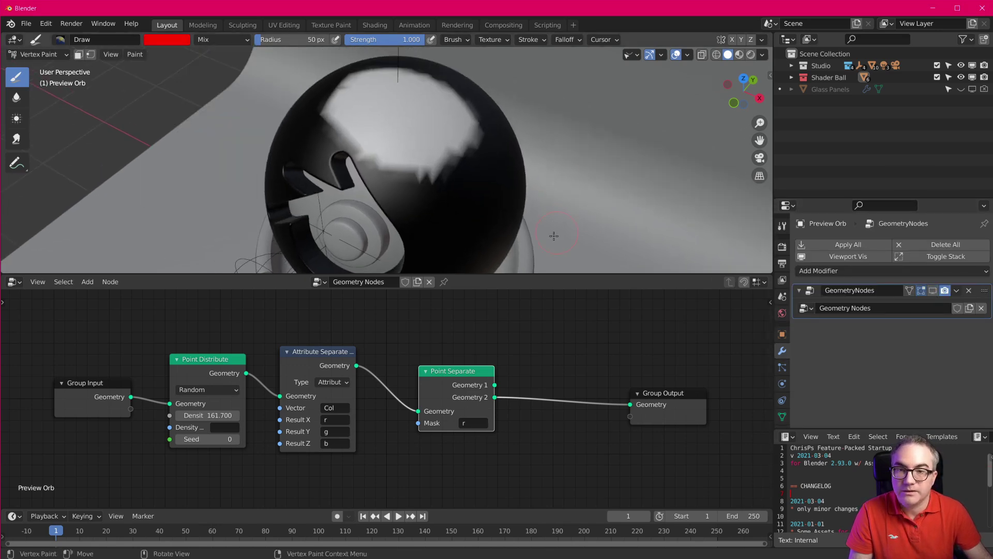
pyautogui.moveTo(435, 181)
pyautogui.mouseDown()
pyautogui.moveTo(414, 201)
pyautogui.moveTo(449, 179)
pyautogui.moveTo(414, 207)
pyautogui.moveTo(491, 171)
pyautogui.moveTo(455, 222)
pyautogui.moveTo(503, 209)
pyautogui.mouseUp()
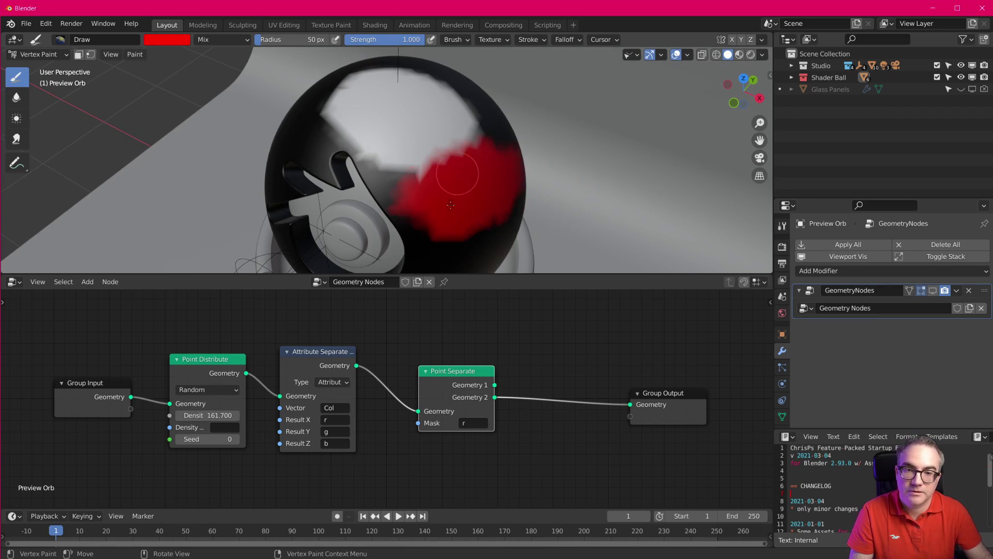
pyautogui.click(934, 291)
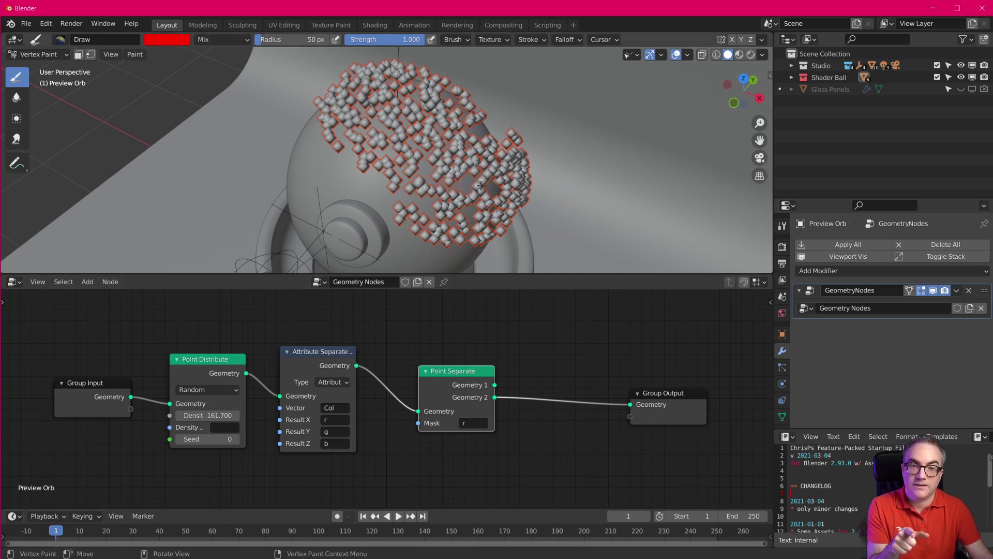
# Try g and then b as Point Separate's mask attribute.
pyautogui.click(473, 423)
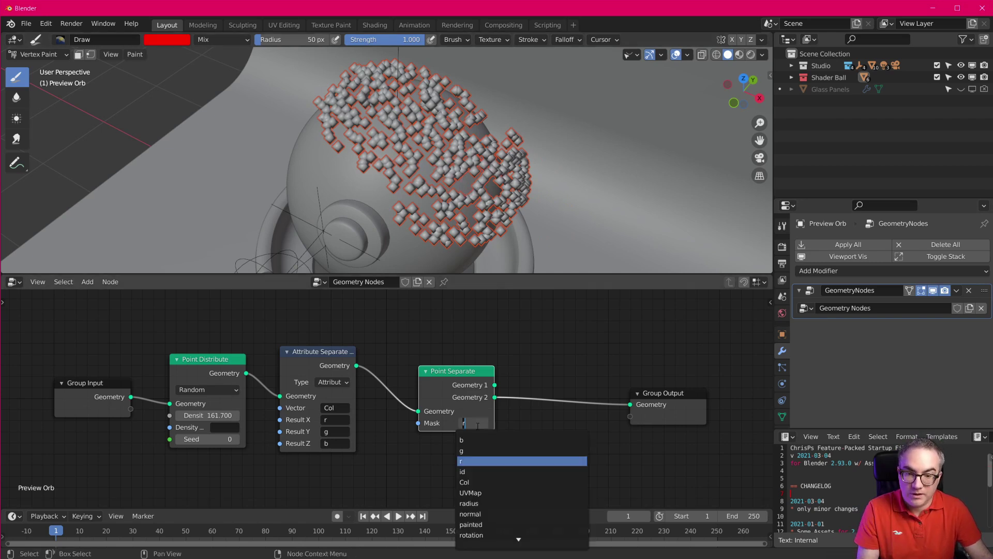
pyautogui.write('g')
pyautogui.click(479, 440)
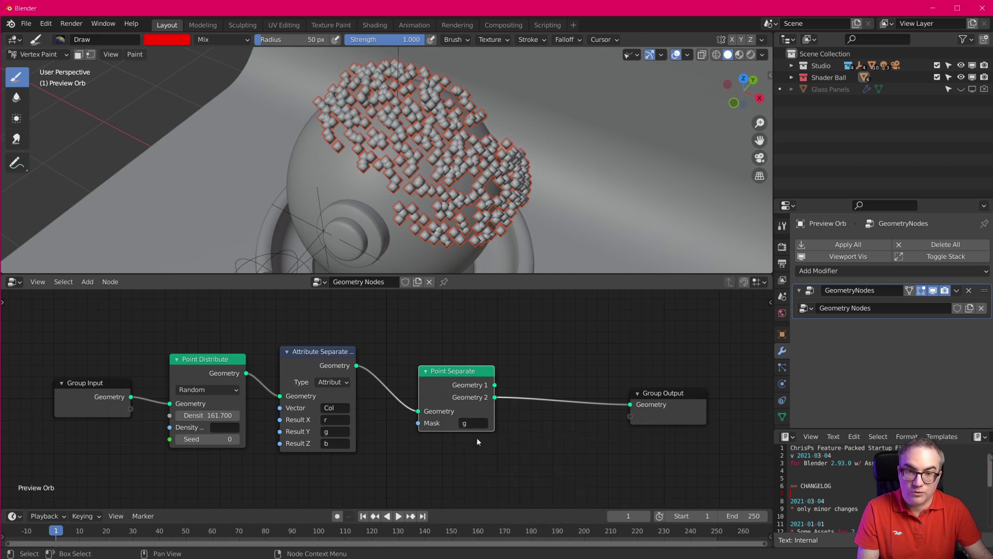
pyautogui.click(475, 423)
pyautogui.click(478, 439)
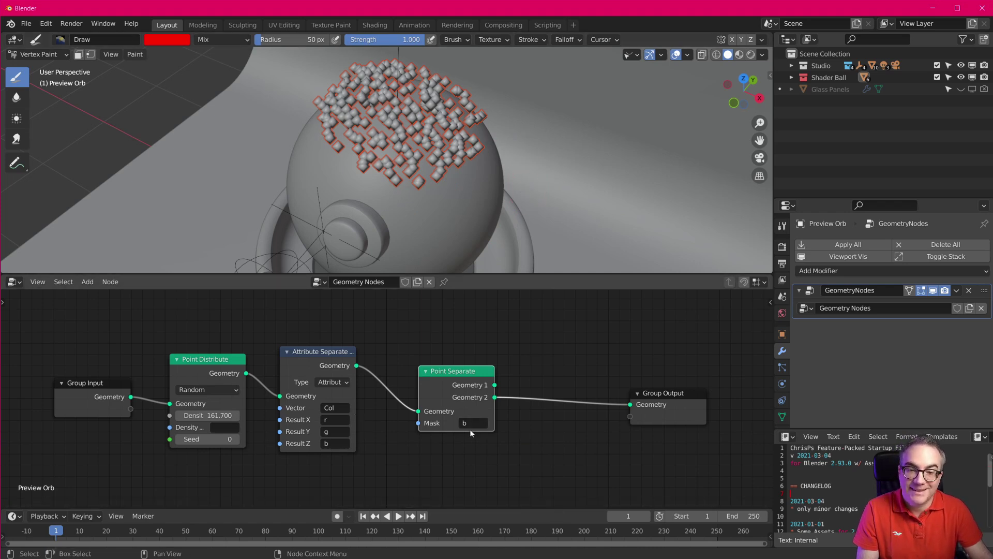
pyautogui.moveTo(398, 155); pyautogui.dragTo(415, 133, button='middle')
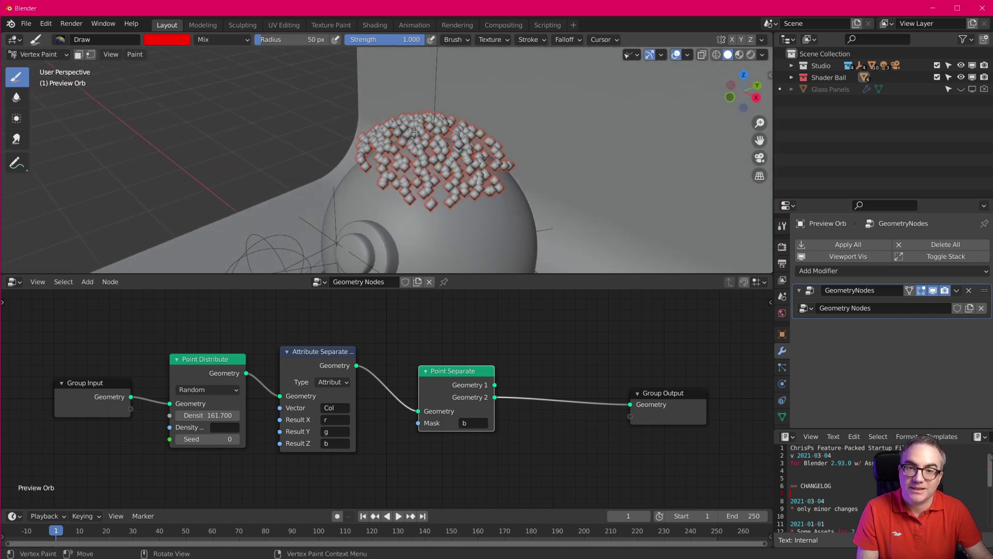
# Set Point Separate's mask to r and space the nodes toward Group Output.
pyautogui.click(475, 423)
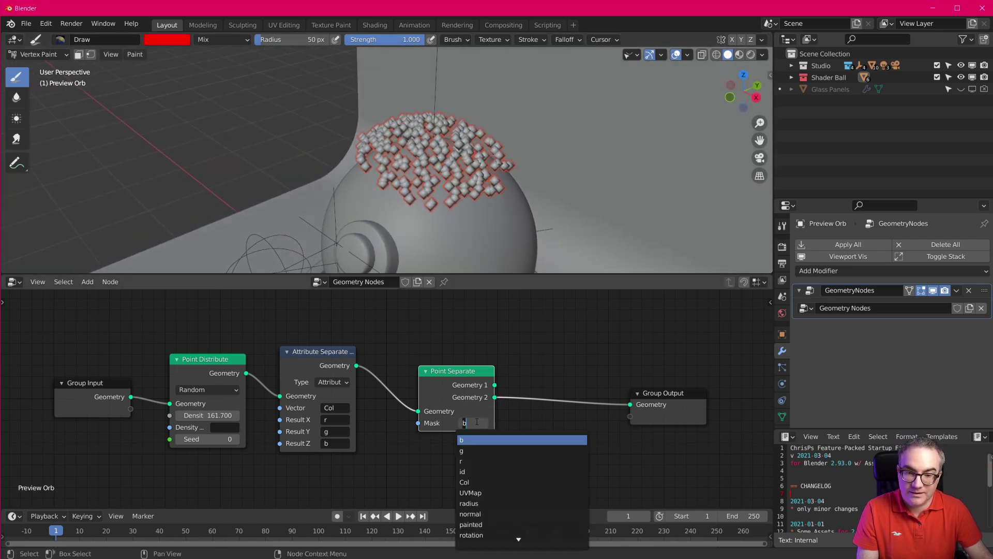
pyautogui.write('r')
pyautogui.press('Return')
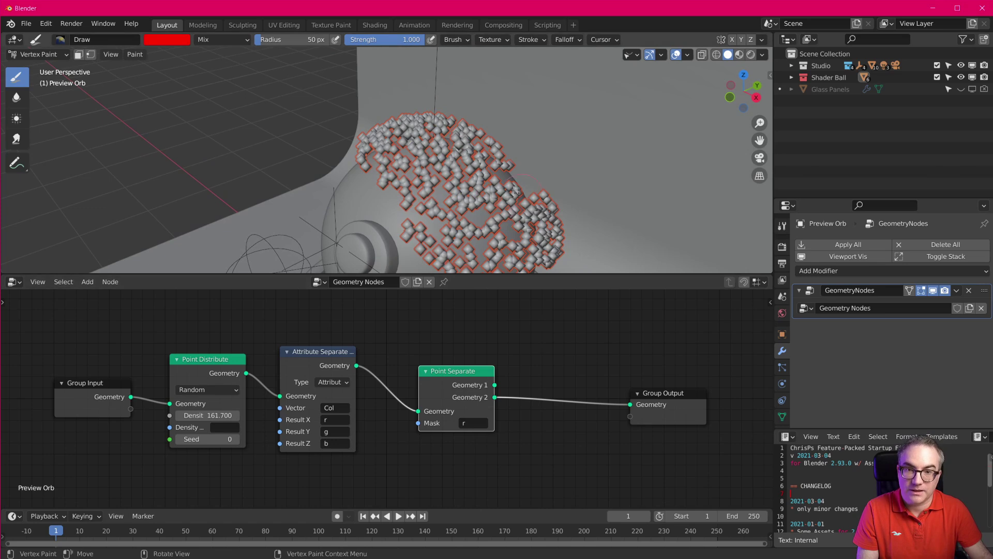
pyautogui.moveTo(491, 181); pyautogui.dragTo(500, 240, button='middle')
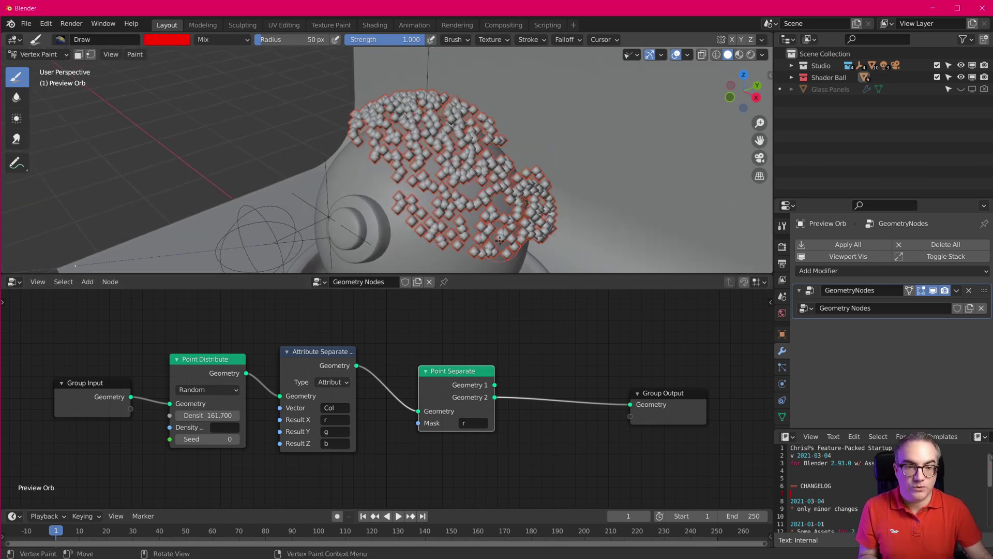
pyautogui.moveTo(652, 415); pyautogui.dragTo(685, 412)
pyautogui.moveTo(468, 376); pyautogui.dragTo(580, 380)
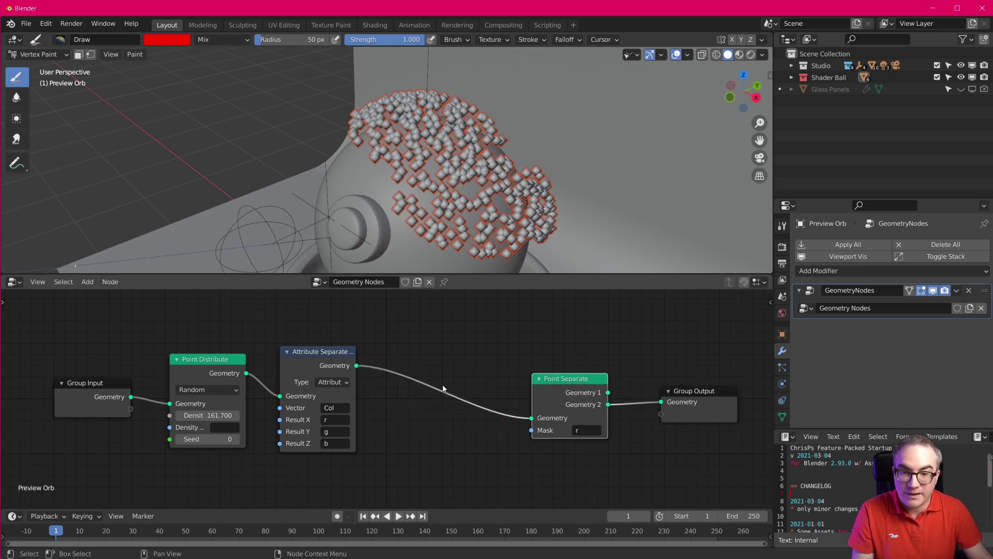
pyautogui.scroll(-2, 443, 388)
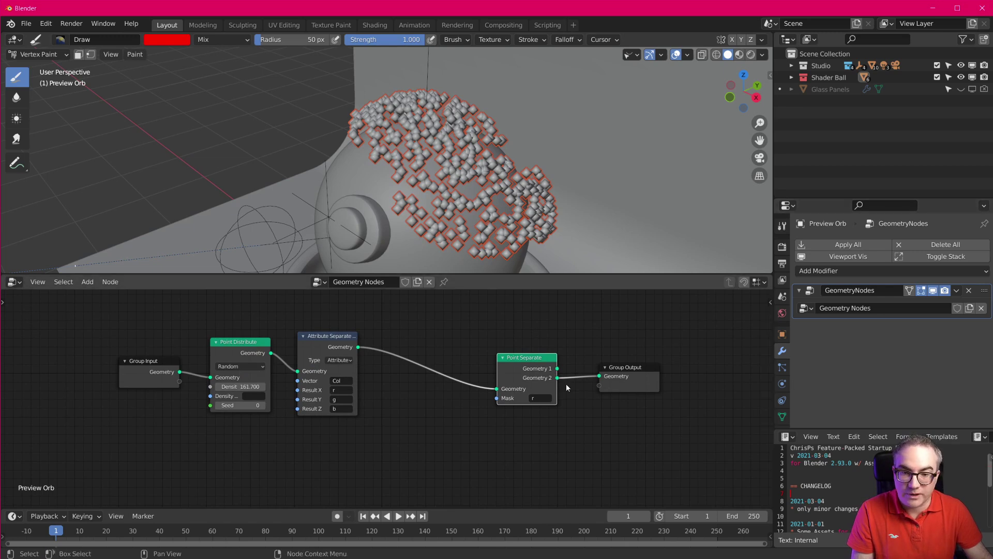
# In Object Data properties, add a vertex group named fromVC.
pyautogui.click(782, 417)
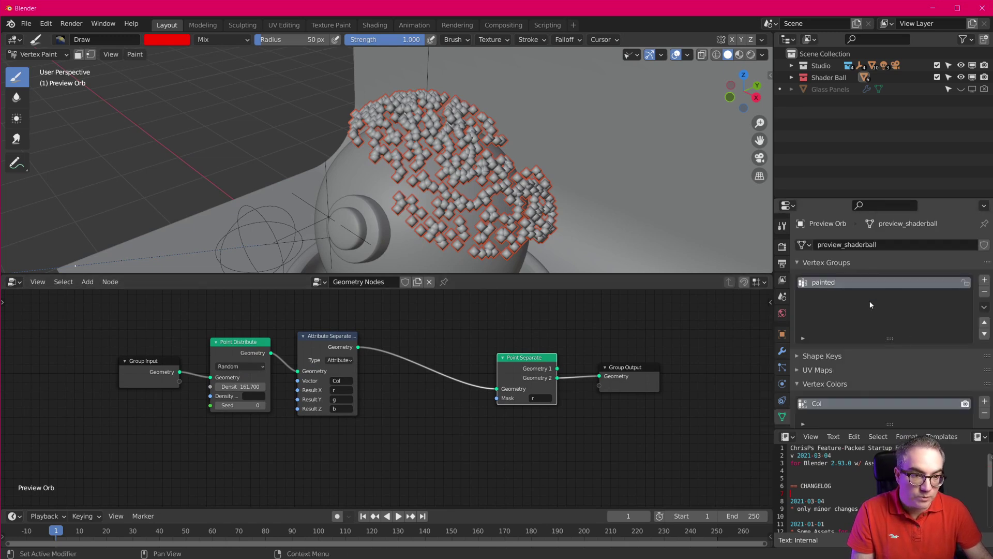
pyautogui.click(984, 279)
pyautogui.write('from')
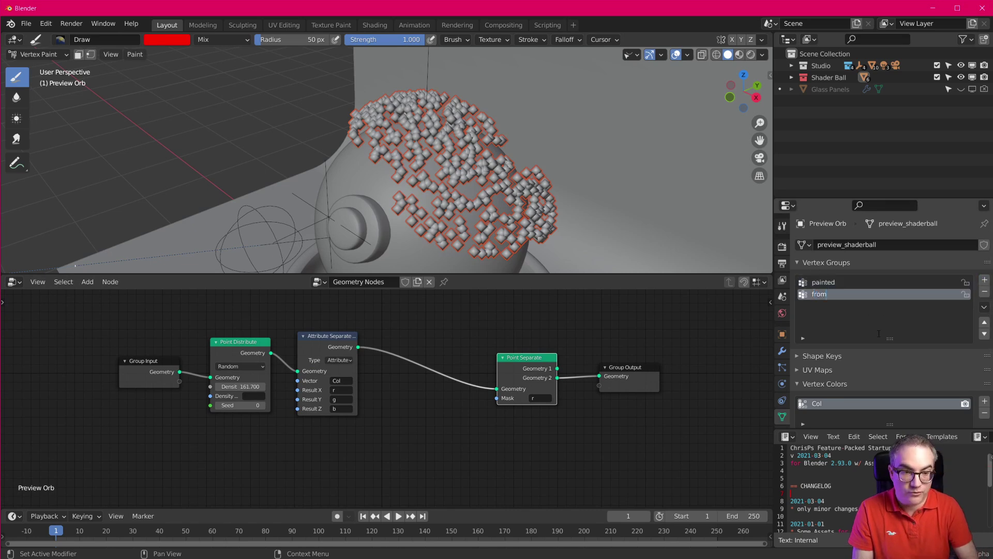
pyautogui.write('VC')
pyautogui.press('Return')
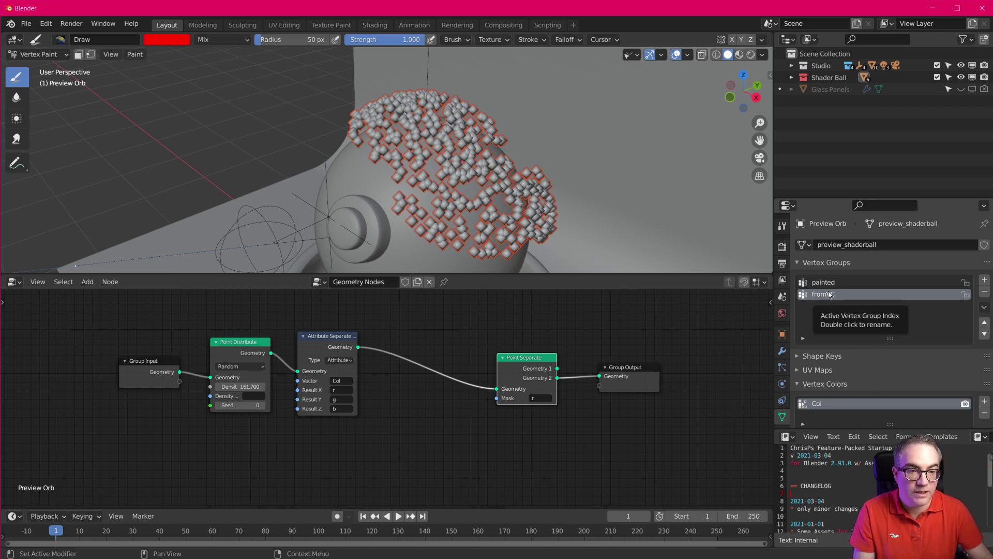
pyautogui.scroll(1, 384, 417)
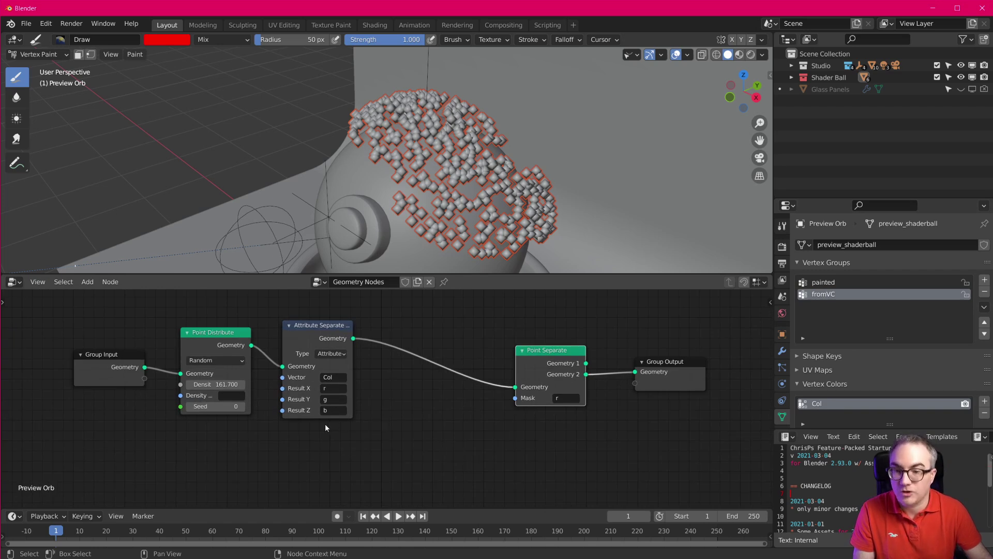
# Move Point Distribute and Point Separate aside and connect Group Input's geometry to Attribute Separate.
pyautogui.moveTo(235, 373); pyautogui.dragTo(237, 482)
pyautogui.moveTo(541, 390); pyautogui.dragTo(523, 499)
pyautogui.moveTo(319, 325); pyautogui.dragTo(343, 321)
pyautogui.moveTo(146, 367); pyautogui.dragTo(305, 362)
pyautogui.moveTo(336, 328); pyautogui.dragTo(222, 329)
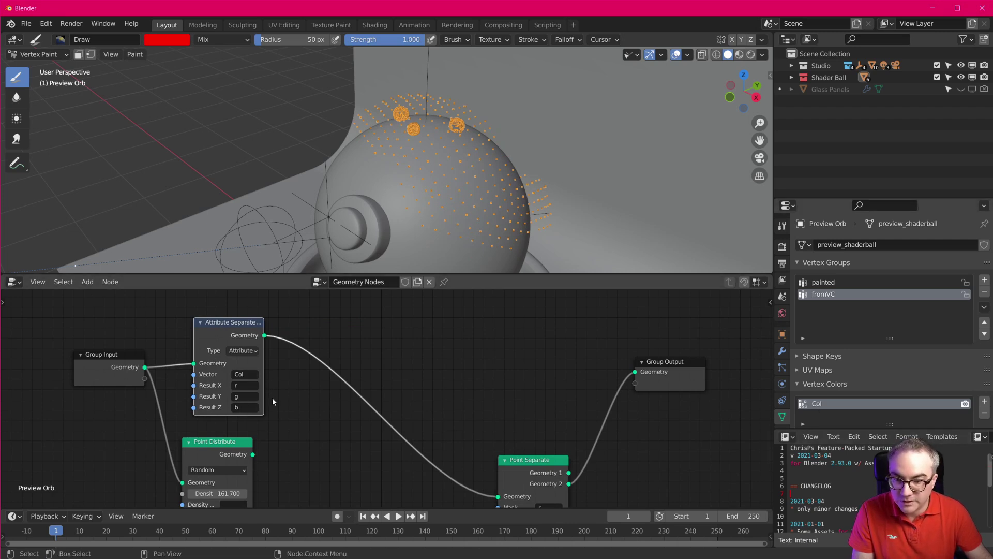
# Link Attribute Separate's Geometry output straight to Group Output.
pyautogui.hotkey('shift', 'a')
pyautogui.moveTo(350, 329)
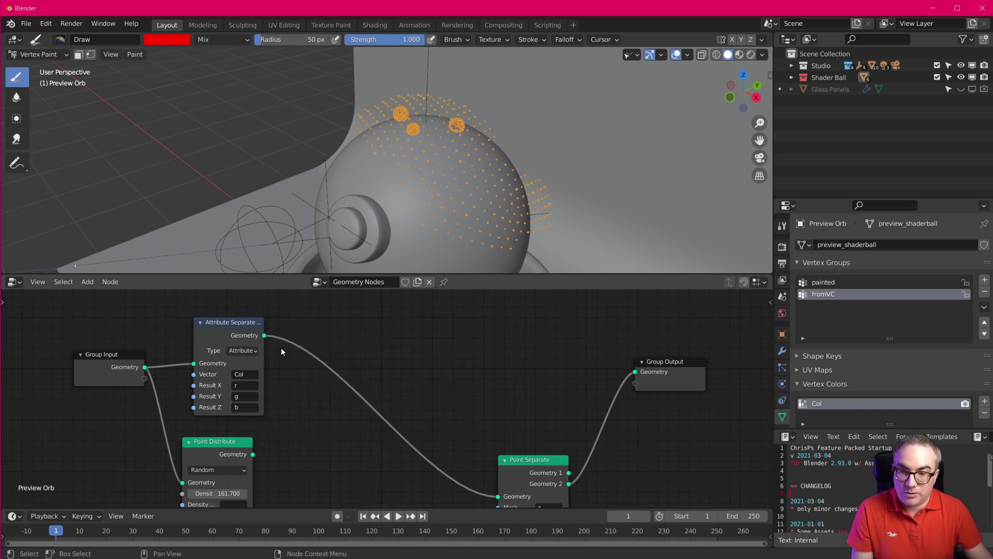
pyautogui.moveTo(264, 335)
pyautogui.mouseDown()
pyautogui.moveTo(649, 375)
pyautogui.moveTo(636, 372)
pyautogui.mouseUp()
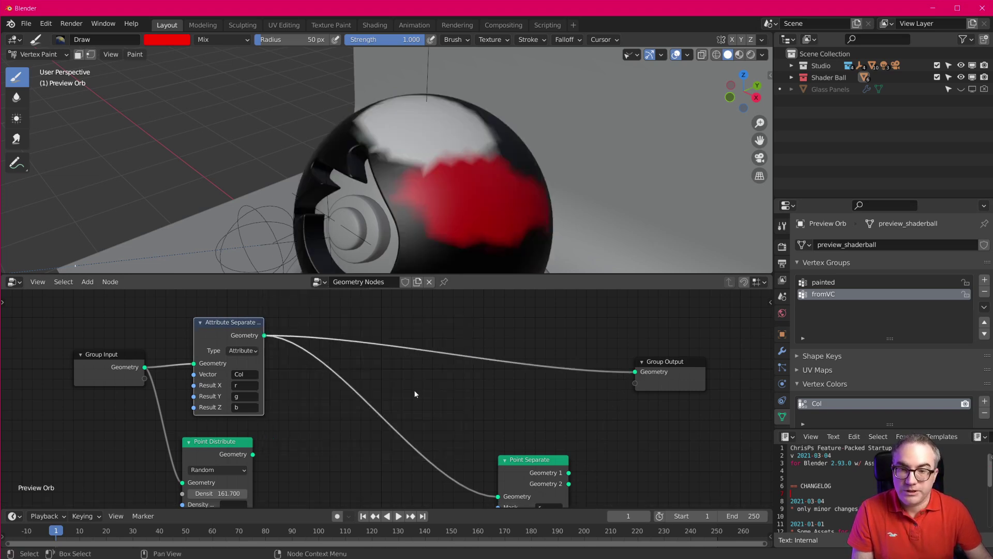
# Return to Object Mode and insert an Attribute Math node on the link to Group Output.
pyautogui.click(39, 54)
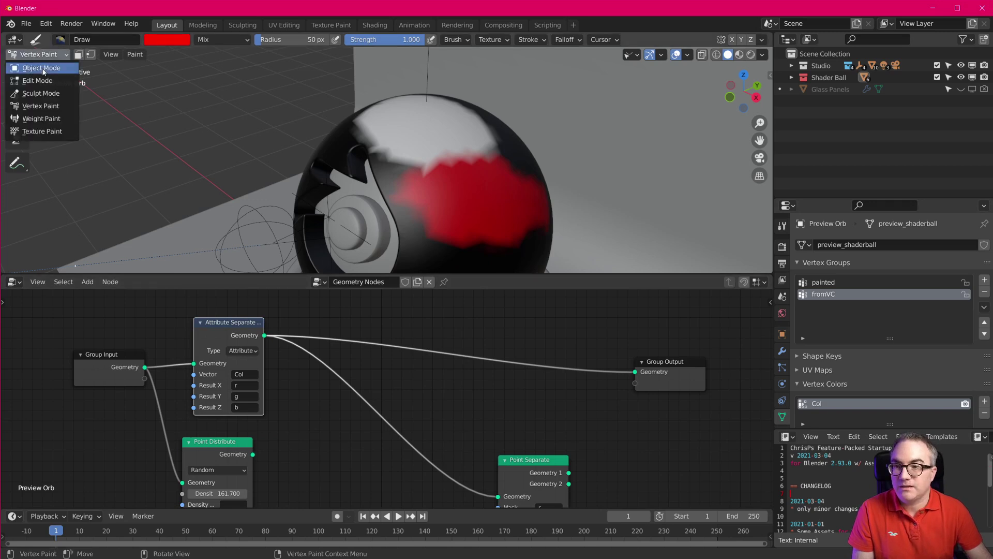
pyautogui.click(43, 69)
pyautogui.hotkey('shift', 'a')
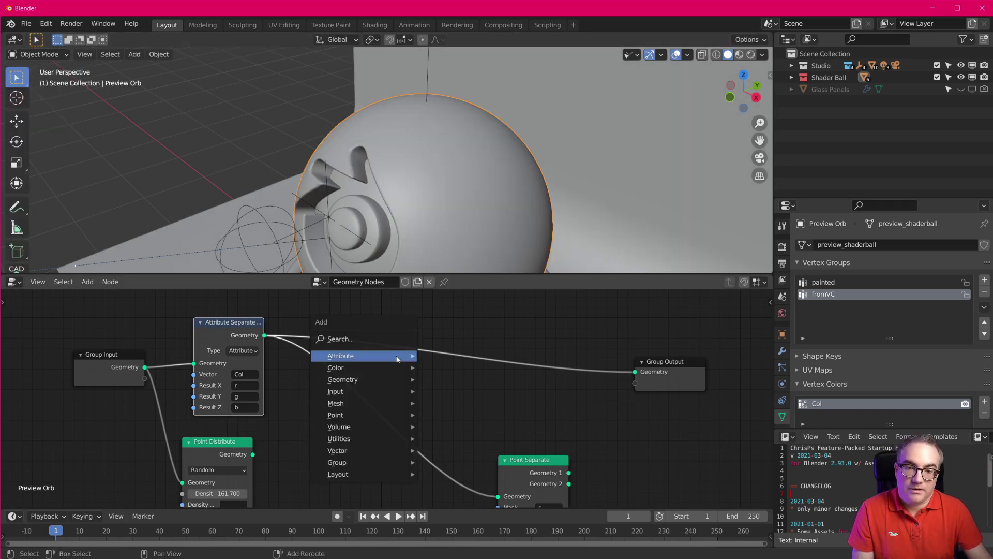
pyautogui.moveTo(396, 355)
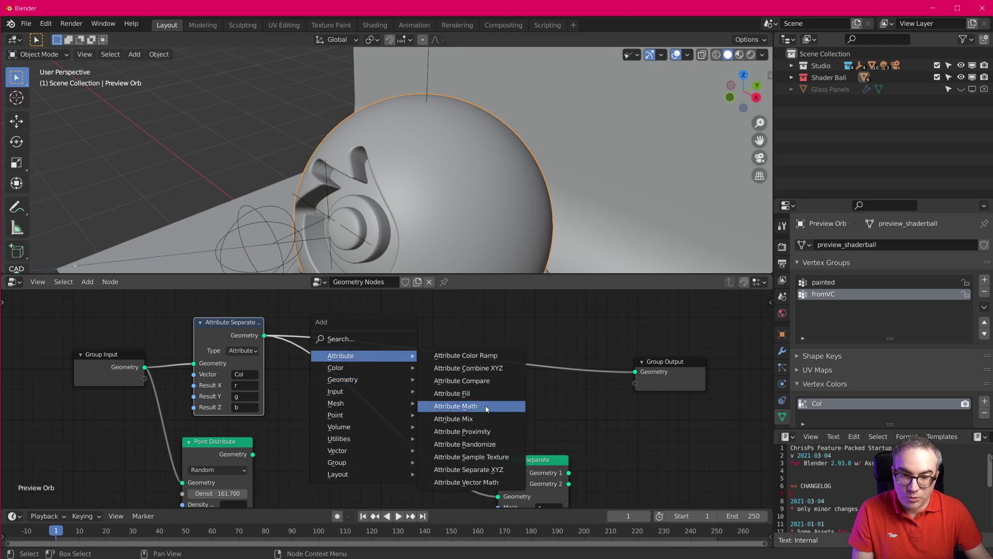
pyautogui.click(463, 406)
pyautogui.click(411, 322)
pyautogui.moveTo(412, 322); pyautogui.dragTo(482, 332)
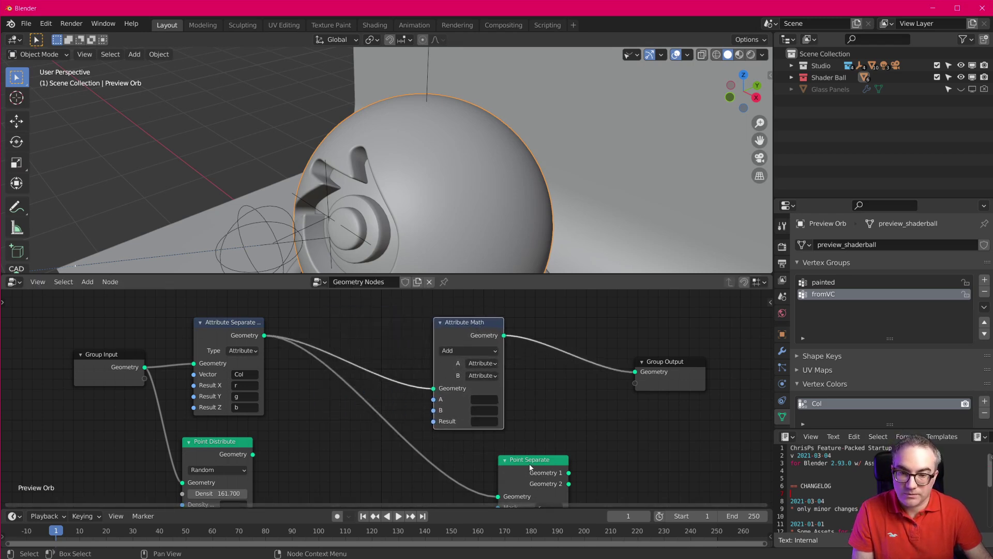
pyautogui.moveTo(529, 464); pyautogui.dragTo(514, 489)
pyautogui.moveTo(234, 441); pyautogui.dragTo(255, 479)
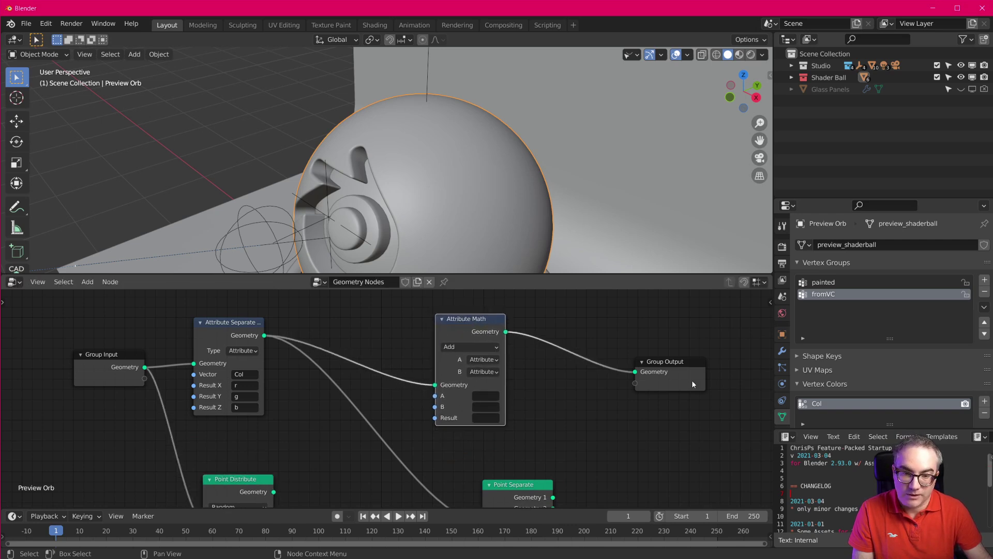
pyautogui.scroll(1, 474, 386)
# Set the Attribute Math input A to r and the Result to fromVC.
pyautogui.click(490, 397)
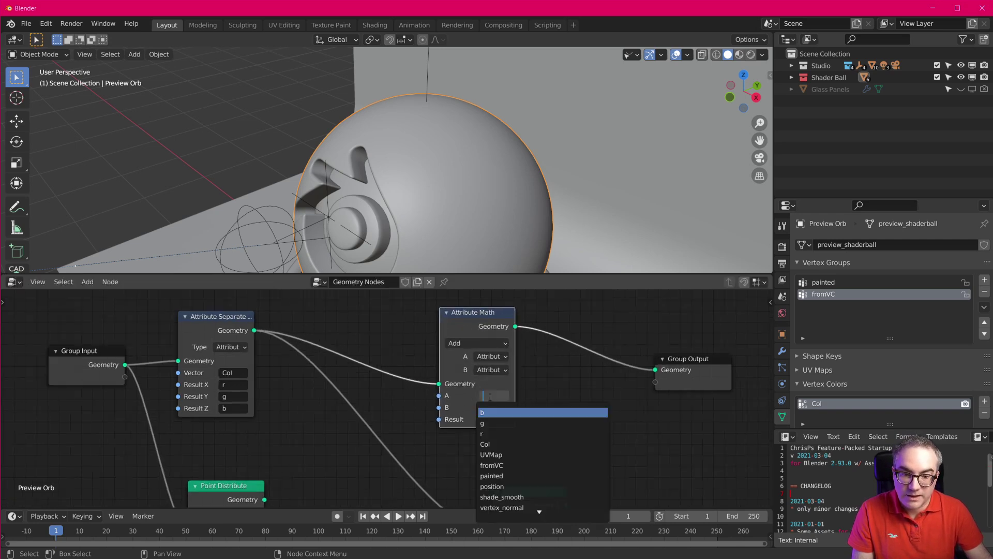
pyautogui.press('Down')
pyautogui.press('Down')
pyautogui.press('Return')
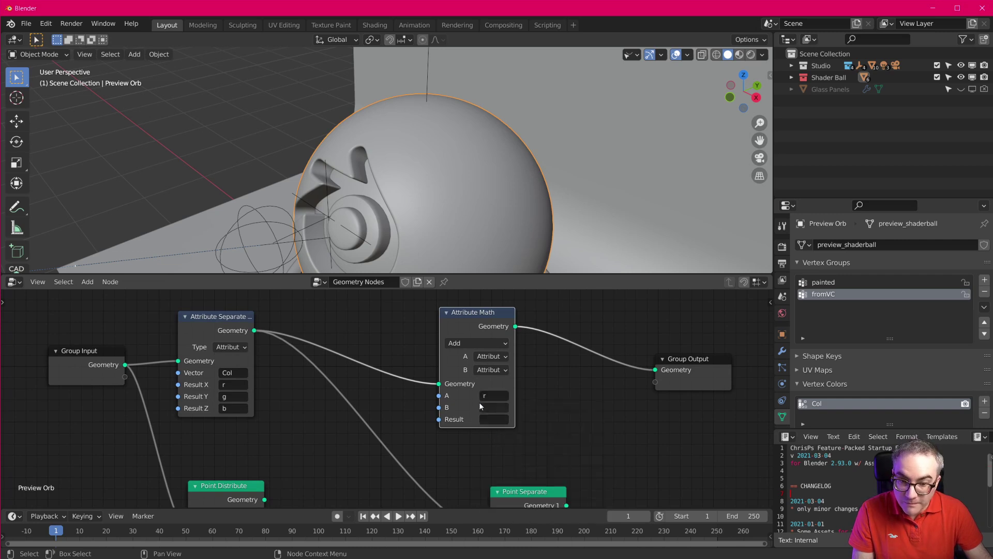
pyautogui.click(491, 418)
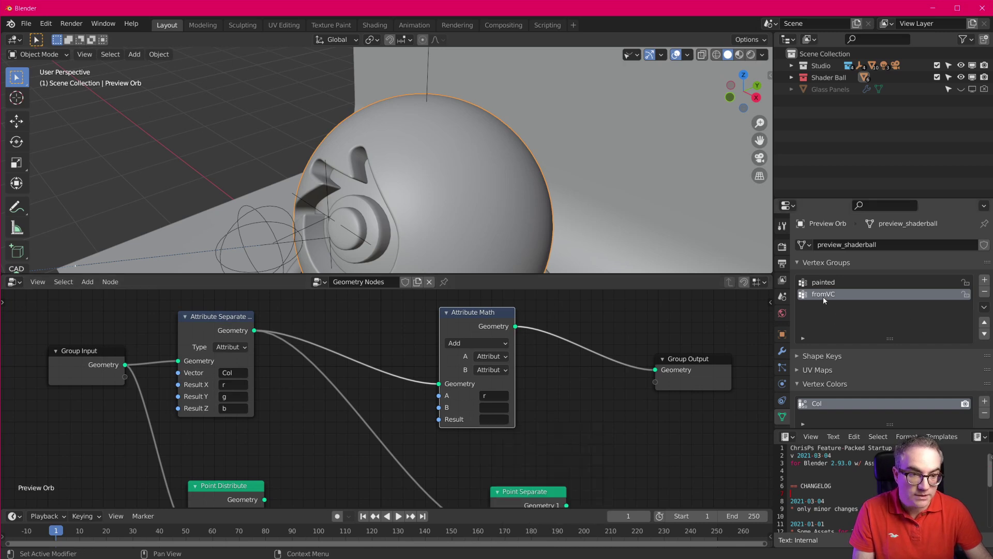
pyautogui.hotkey('ctrl', 'c')
pyautogui.hotkey('ctrl', 'v')
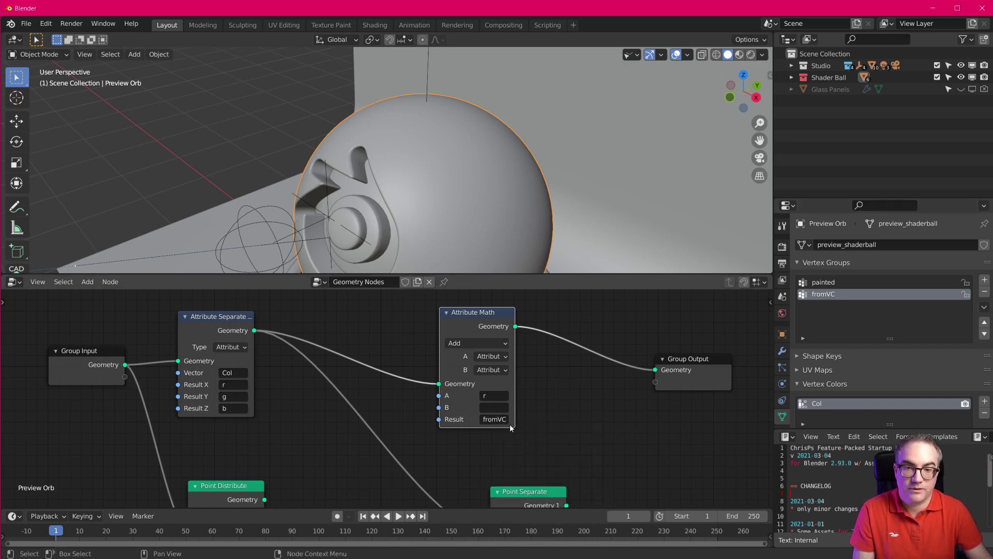
# Switch to Weight Paint mode and compare the painted and fromVC vertex group weights.
pyautogui.click(42, 56)
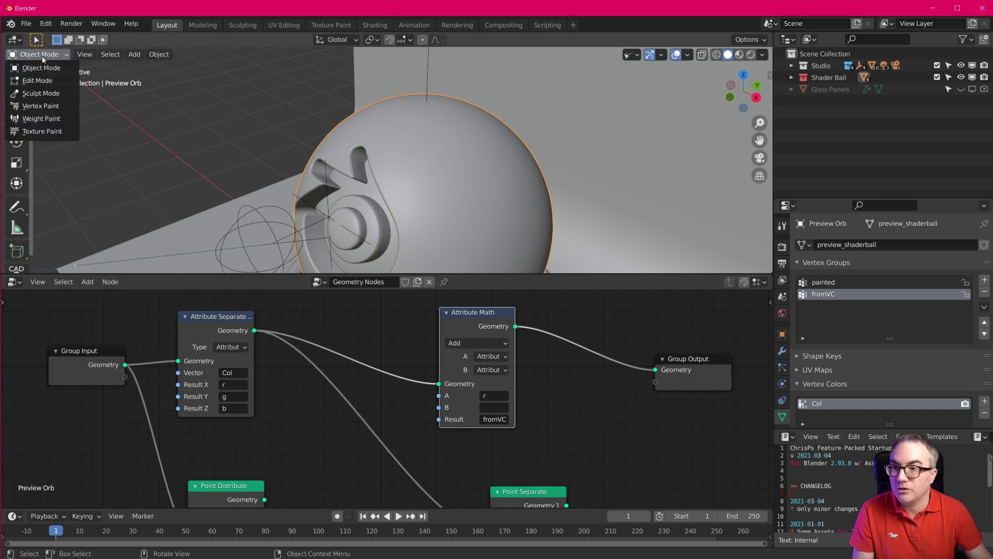
pyautogui.click(54, 119)
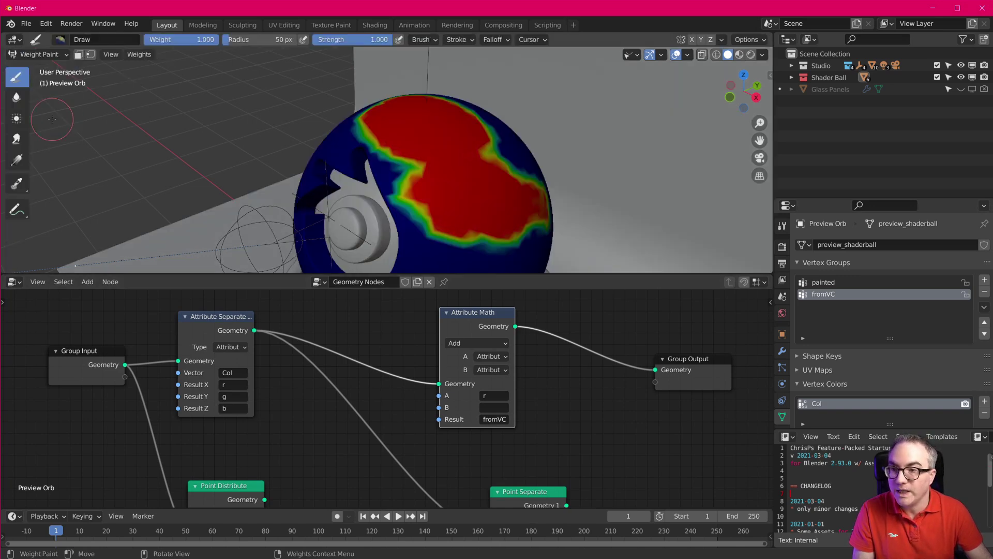
pyautogui.click(824, 283)
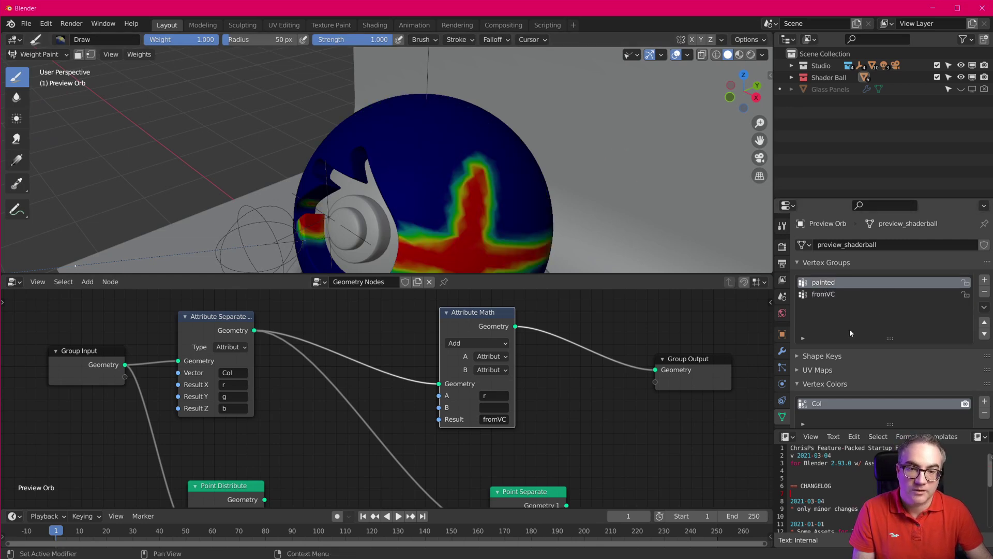
pyautogui.click(828, 294)
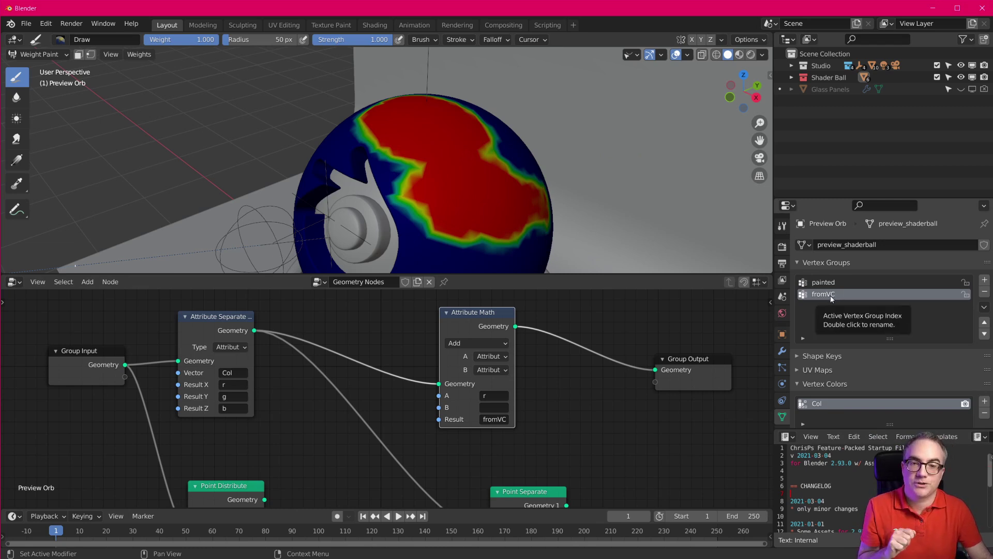
# Try the blue channel b as input A, then set input A back to r.
pyautogui.click(495, 395)
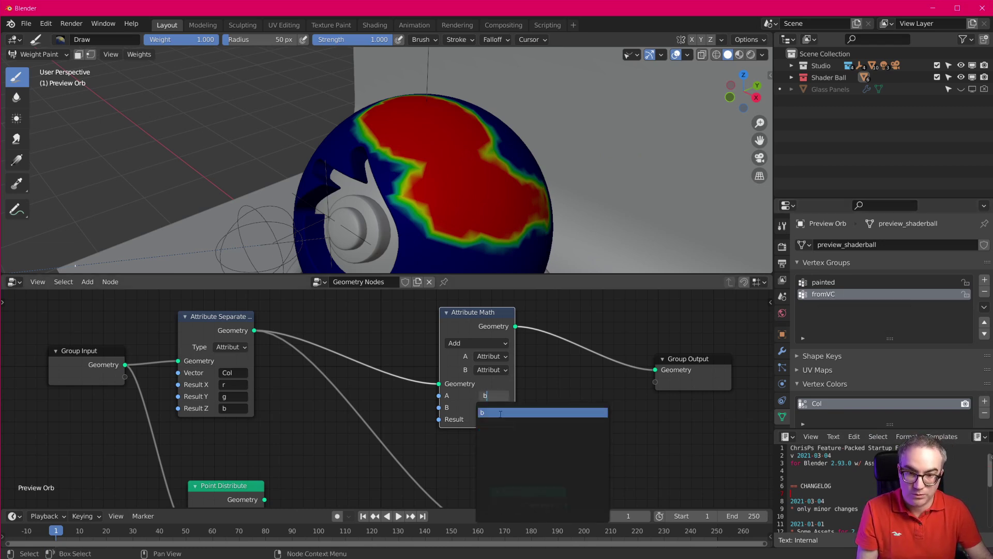
pyautogui.click(499, 412)
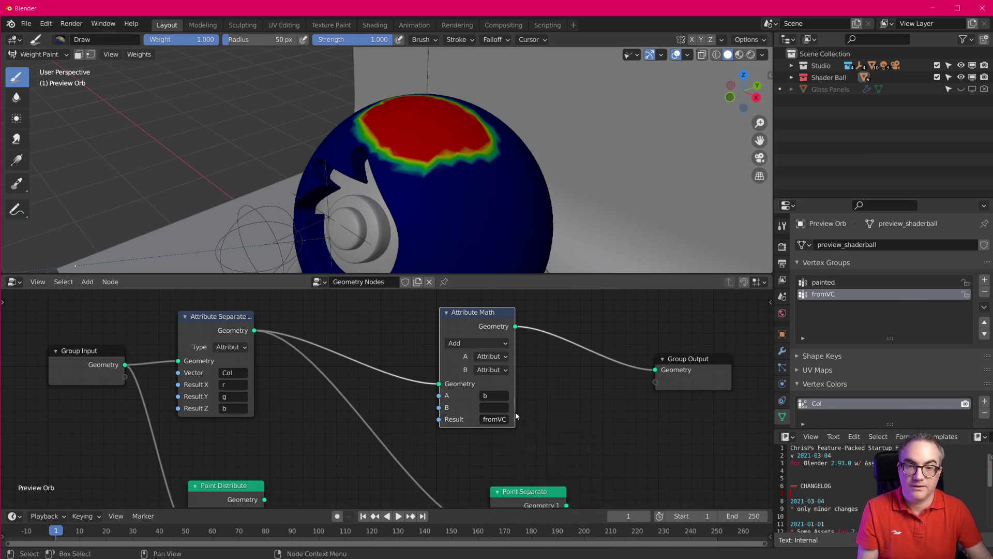
pyautogui.click(495, 394)
pyautogui.click(491, 395)
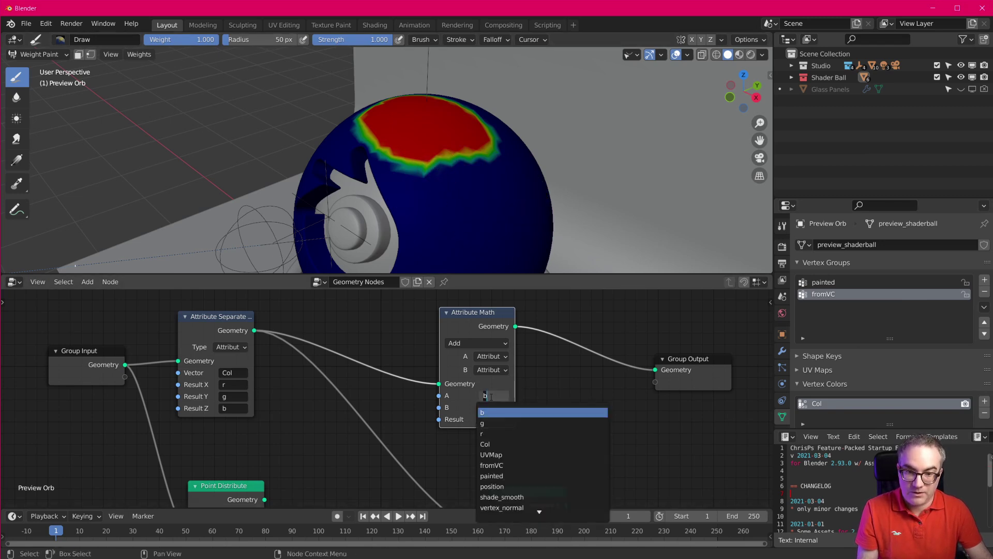
pyautogui.click(621, 410)
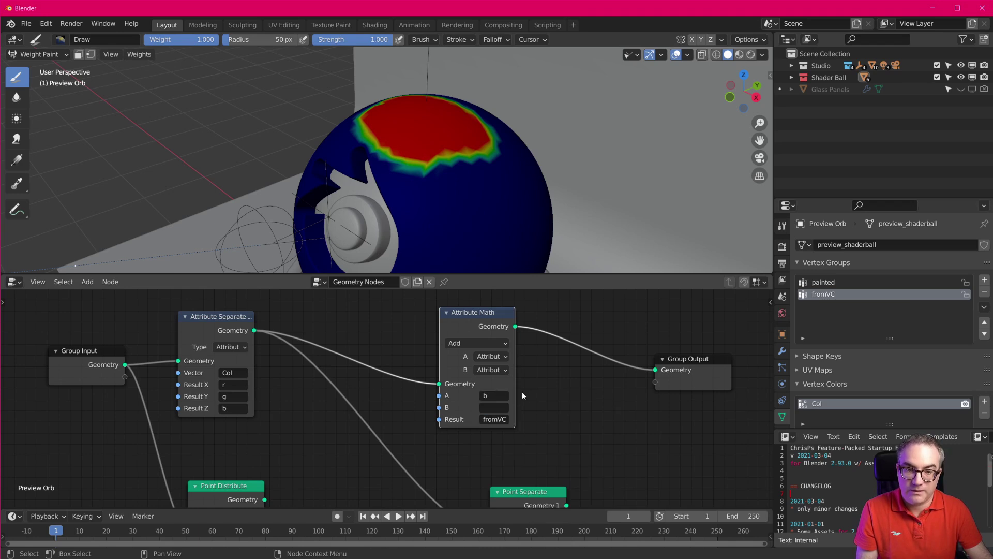
pyautogui.click(494, 395)
pyautogui.click(499, 432)
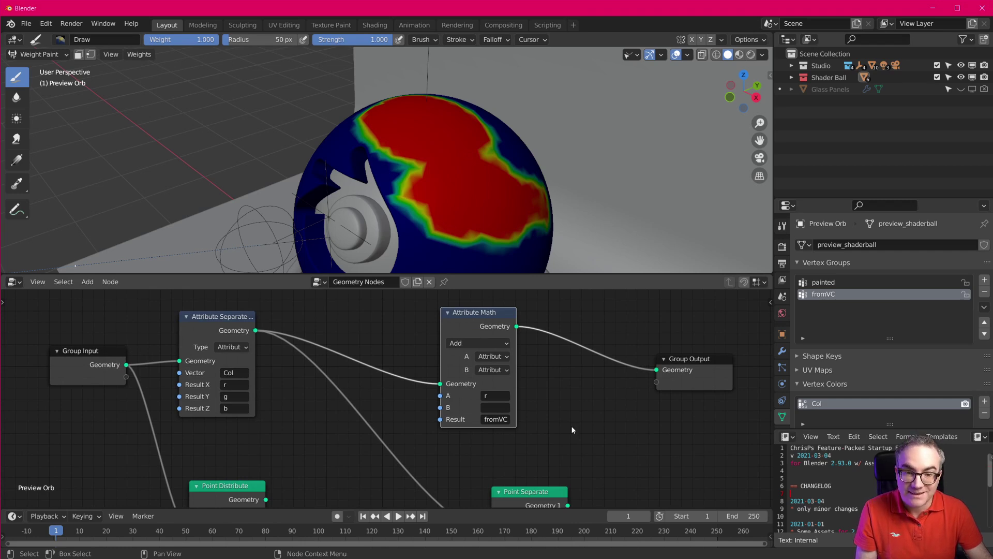
# Add a Displace modifier to the orb using the Compositor Background texture.
pyautogui.click(781, 353)
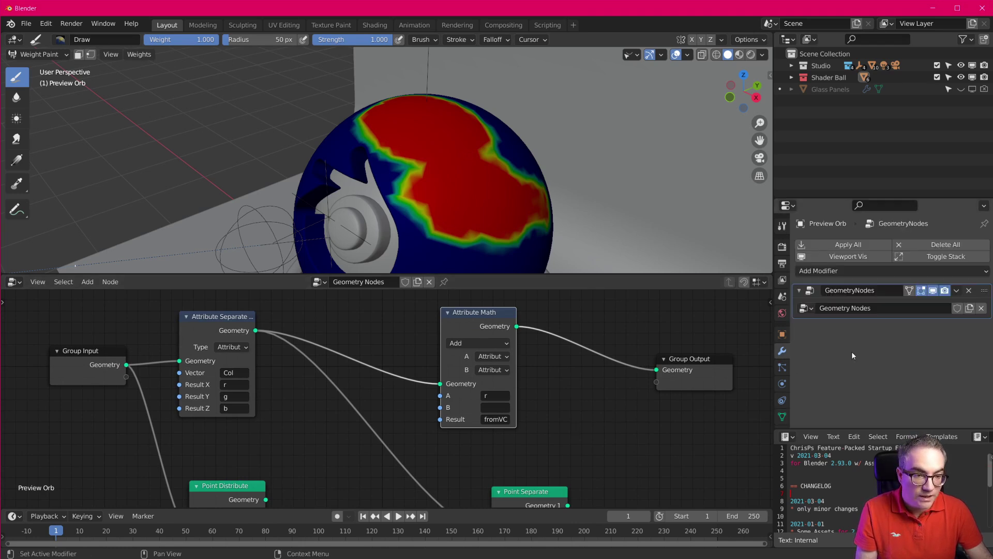
pyautogui.click(849, 271)
pyautogui.click(866, 341)
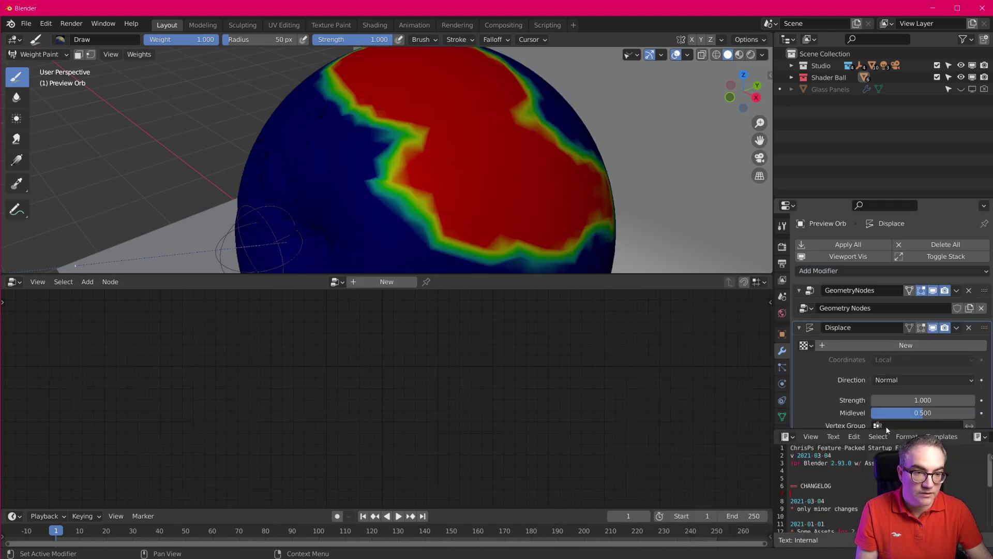
pyautogui.click(805, 345)
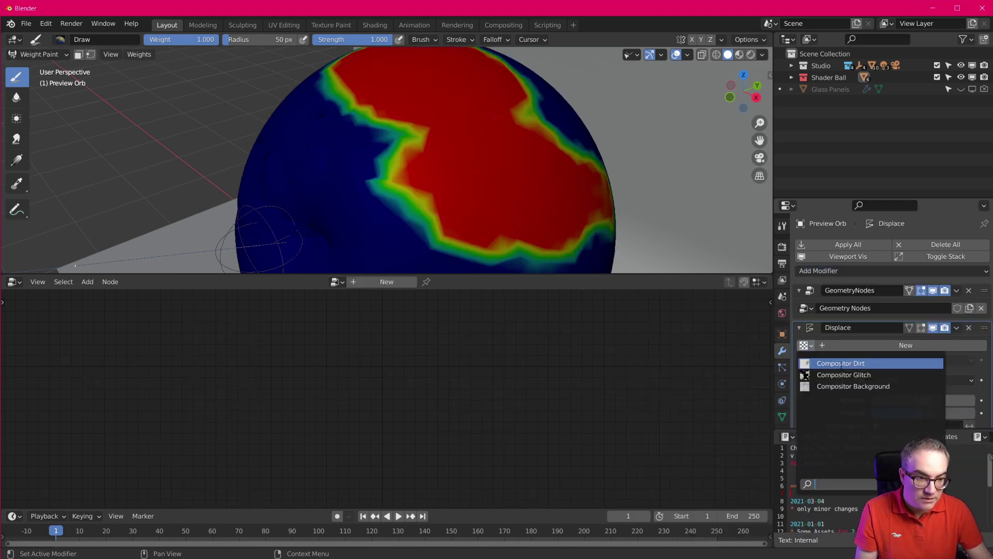
pyautogui.click(851, 385)
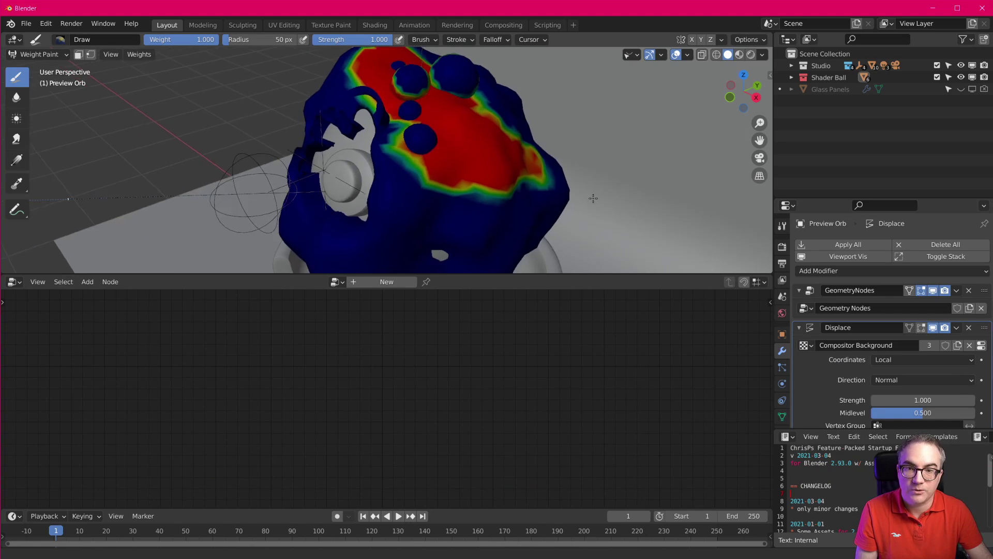
pyautogui.moveTo(593, 198)
pyautogui.mouseDown(button='middle')
pyautogui.moveTo(620, 206)
pyautogui.moveTo(610, 207)
pyautogui.mouseUp(button='middle')
pyautogui.scroll(-1, 876, 349)
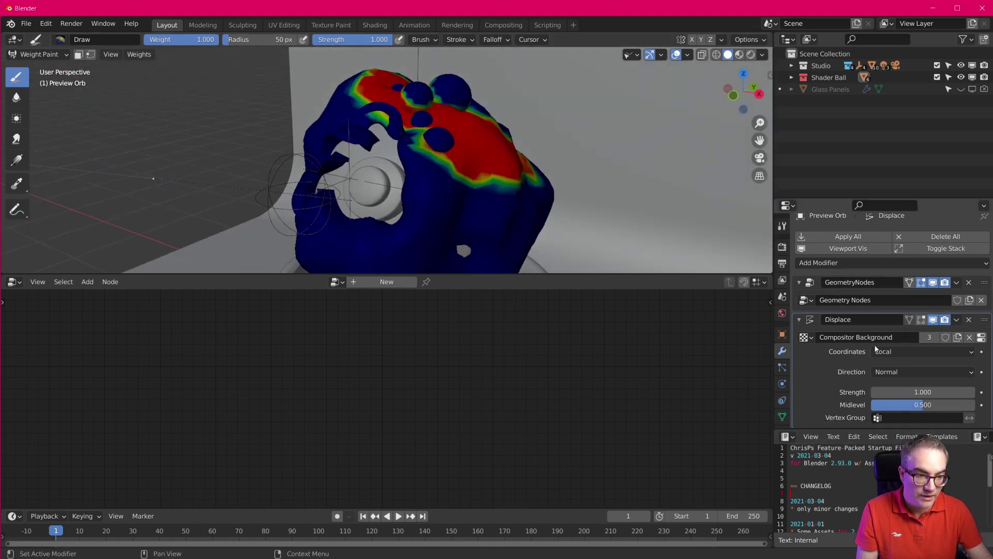
pyautogui.moveTo(846, 200); pyautogui.dragTo(842, 109)
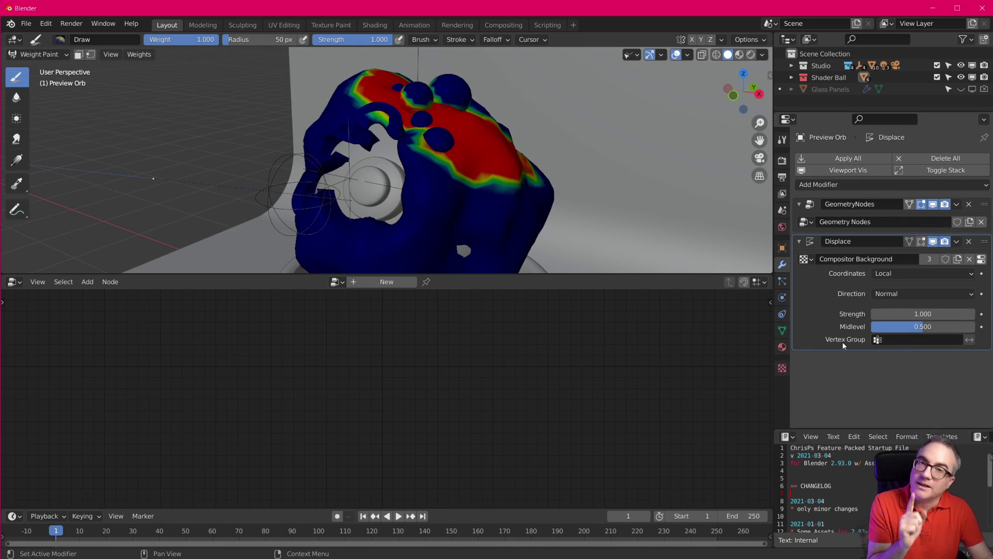
# Limit the Displace modifier to the fromVC vertex group and inspect the bumps.
pyautogui.click(880, 341)
pyautogui.click(883, 368)
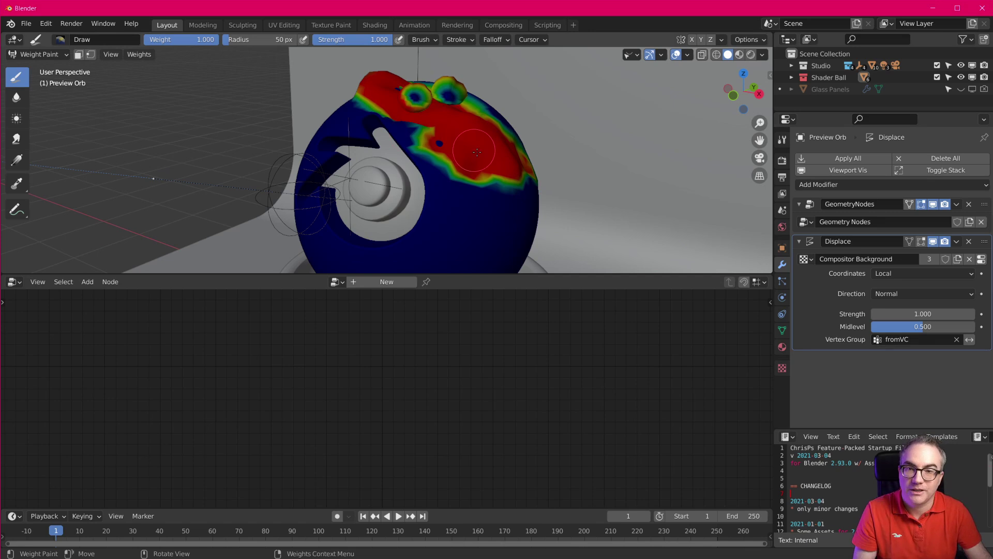
pyautogui.moveTo(512, 194)
pyautogui.mouseDown(button='middle')
pyautogui.moveTo(554, 196)
pyautogui.moveTo(481, 201)
pyautogui.moveTo(460, 182)
pyautogui.mouseUp(button='middle')
pyautogui.click(38, 54)
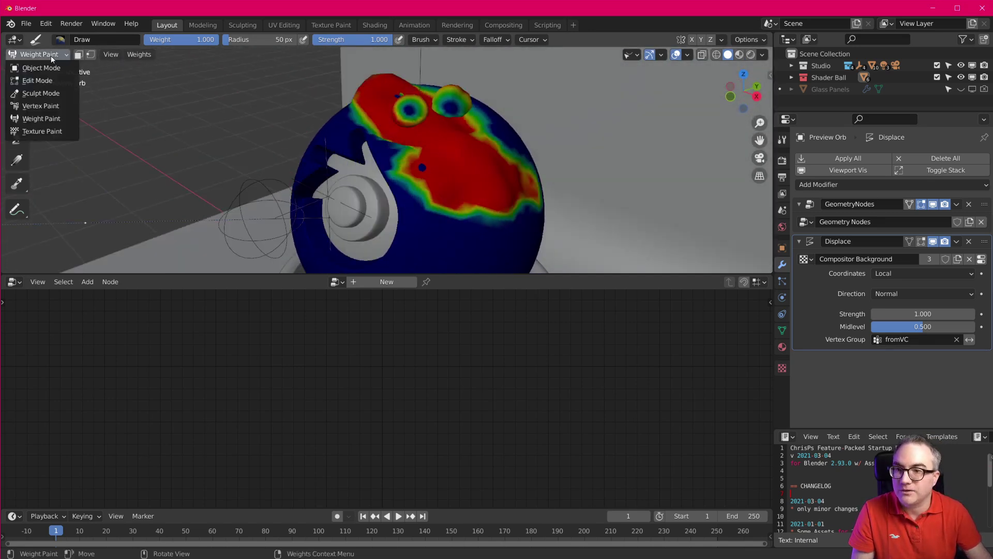
# Return to Object Mode and shade the viewport with the rainbow normal MatCap.
pyautogui.click(50, 73)
pyautogui.moveTo(517, 155); pyautogui.dragTo(579, 150, button='middle')
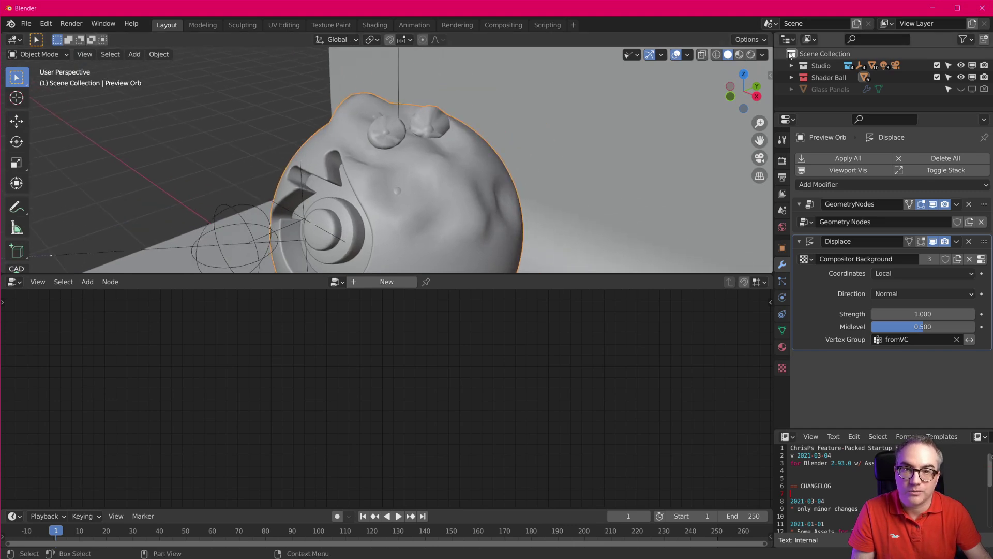
pyautogui.click(762, 54)
pyautogui.click(752, 112)
pyautogui.click(753, 142)
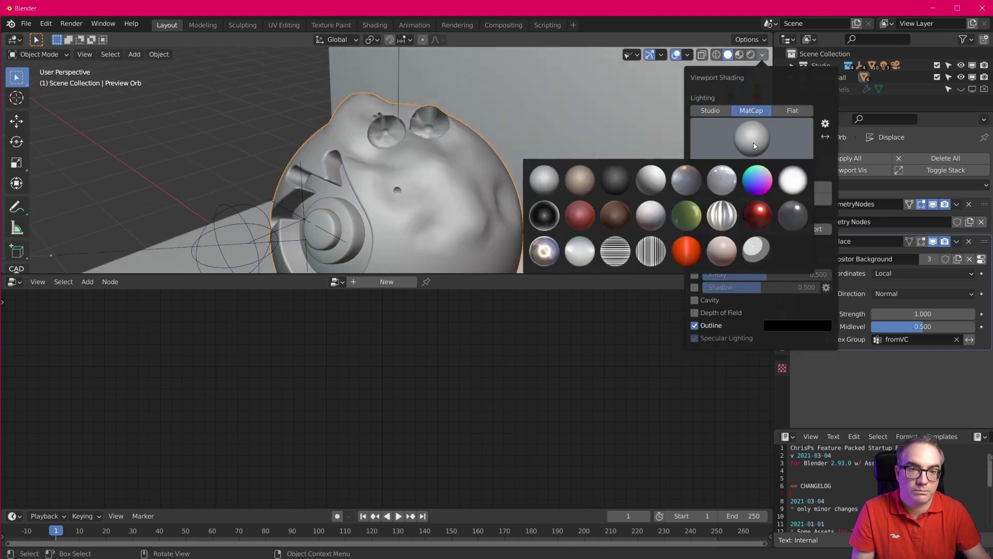
pyautogui.click(757, 181)
pyautogui.moveTo(538, 217)
pyautogui.mouseDown(button='middle')
pyautogui.moveTo(593, 167)
pyautogui.moveTo(542, 113)
pyautogui.moveTo(527, 175)
pyautogui.moveTo(438, 137)
pyautogui.moveTo(528, 169)
pyautogui.moveTo(381, 172)
pyautogui.mouseUp(button='middle')
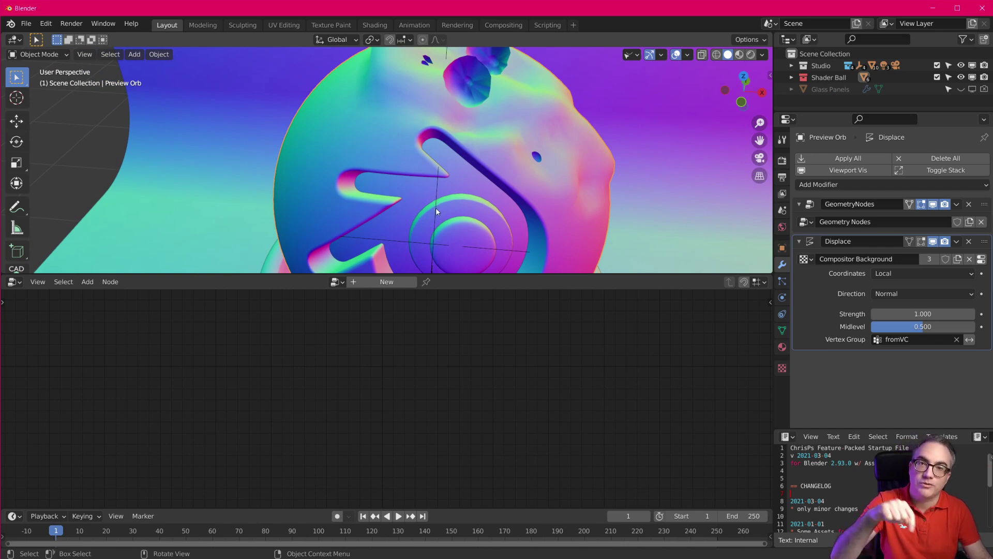
# Set the Displace strength to 1.570, after briefly trying 0.770.
pyautogui.moveTo(521, 145); pyautogui.dragTo(523, 174, button='middle')
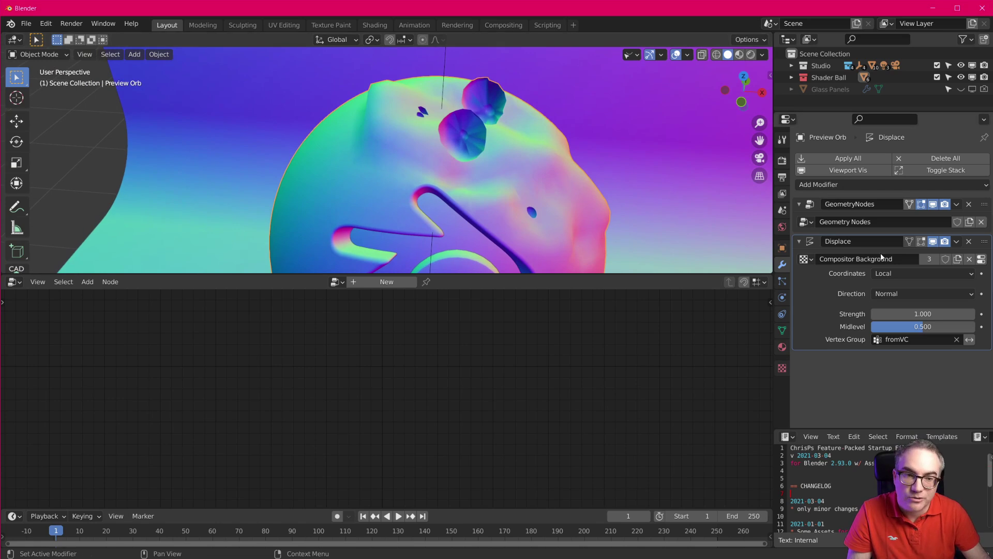
pyautogui.moveTo(935, 316)
pyautogui.mouseDown()
pyautogui.moveTo(907, 316)
pyautogui.moveTo(973, 315)
pyautogui.moveTo(950, 316)
pyautogui.mouseUp()
pyautogui.moveTo(465, 134); pyautogui.dragTo(471, 92, button='middle')
pyautogui.moveTo(498, 167); pyautogui.dragTo(501, 198, button='middle')
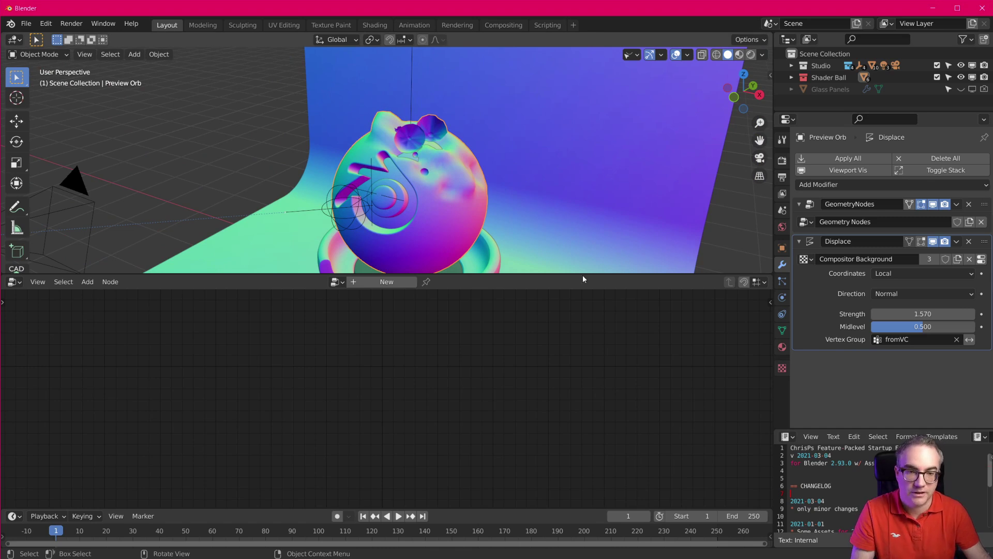
# Show the Object Data properties listing the painted and fromVC vertex groups and Col vertex colours.
pyautogui.click(782, 330)
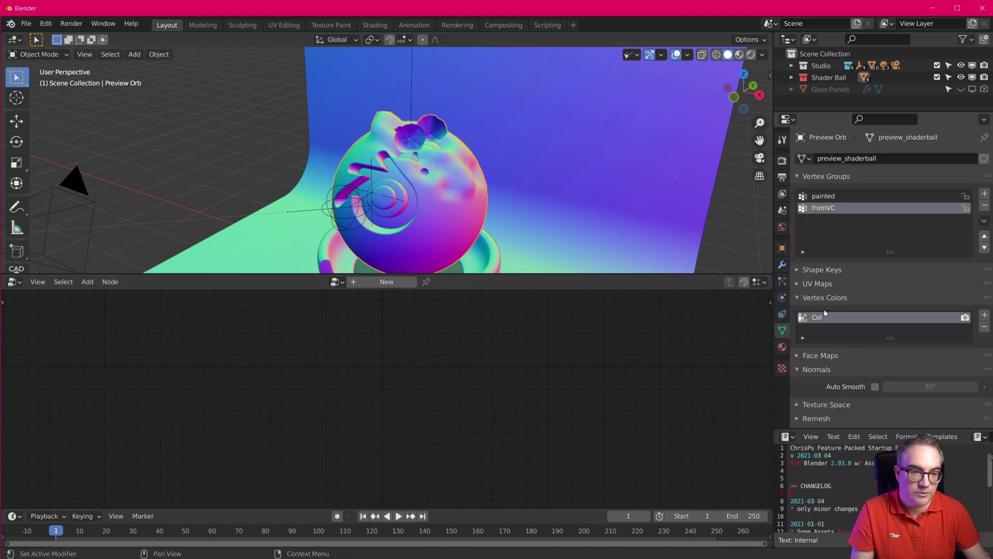